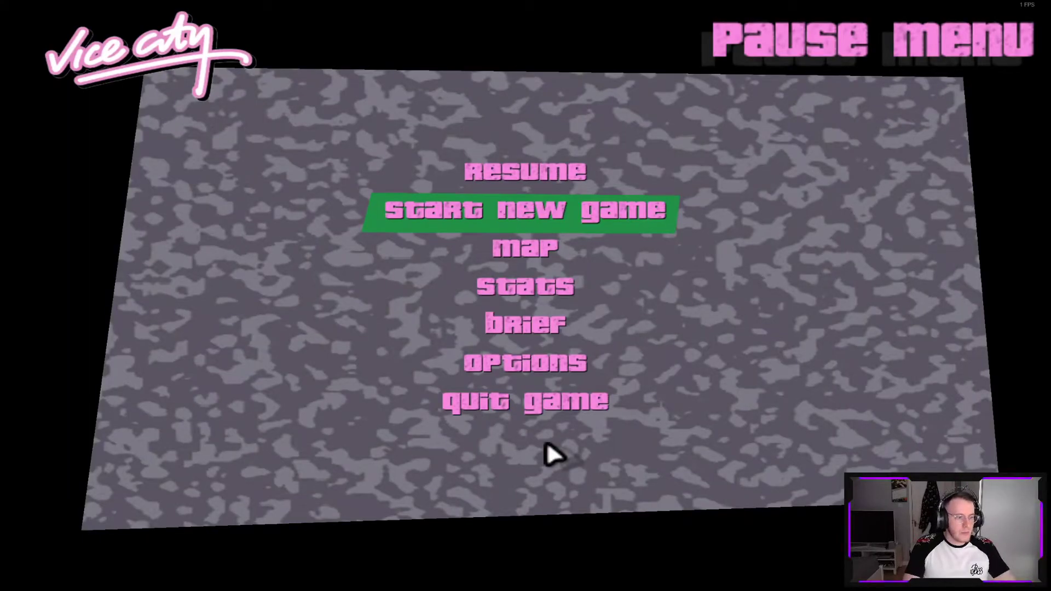
Step: Resume play, run down the street and fire the pistol once
{"action": "key", "text": "Escape"}
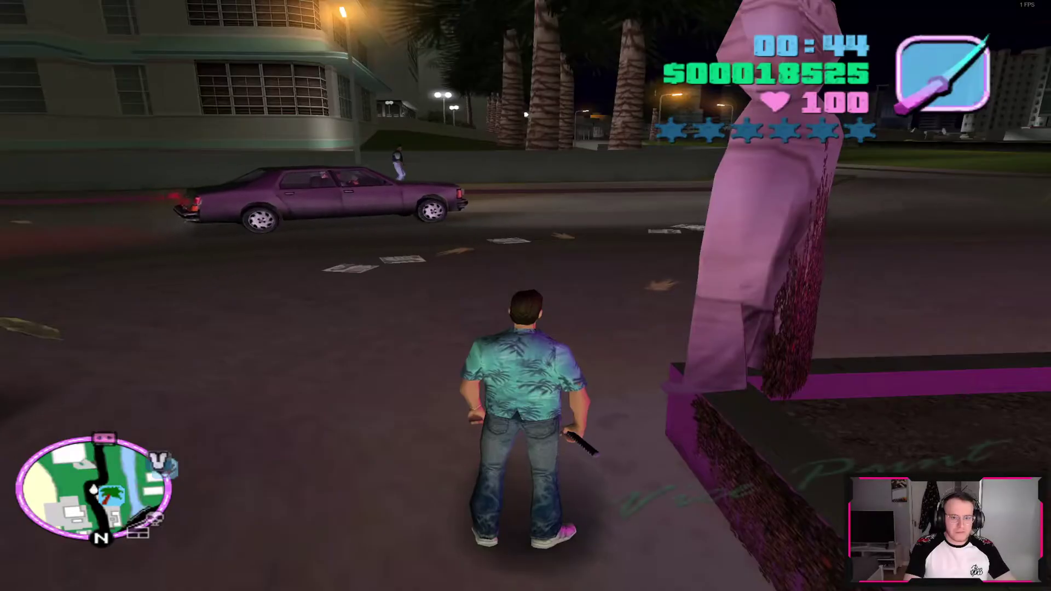
{"action": "key", "text": "w"}
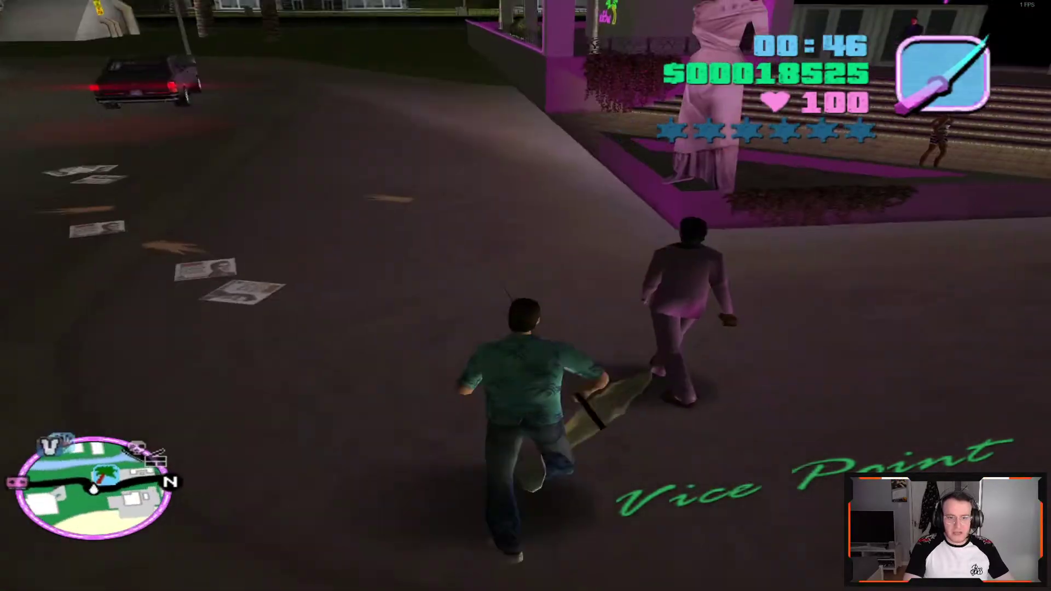
{"action": "key", "text": "w"}
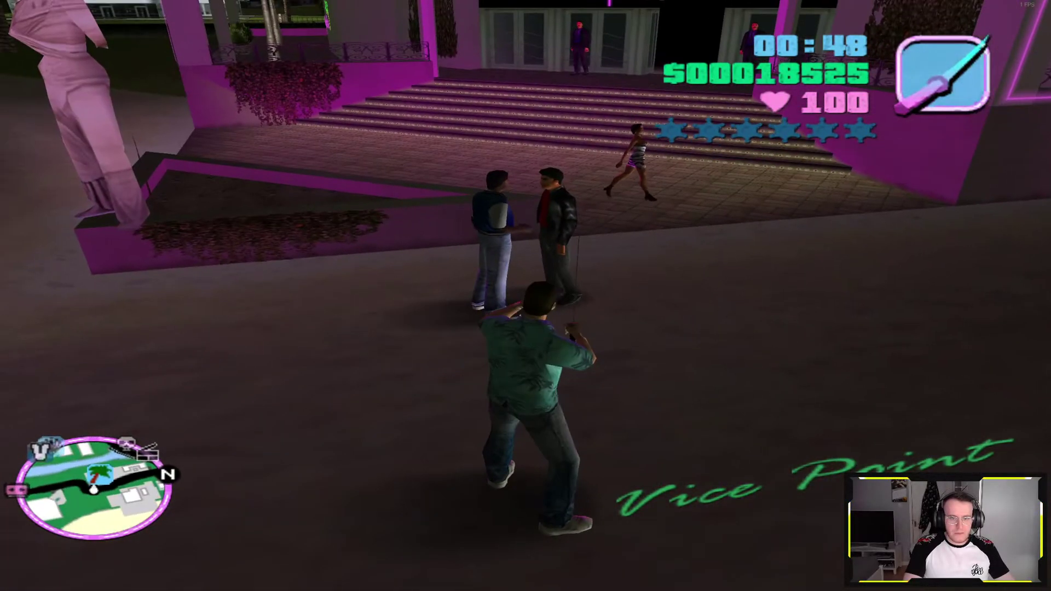
{"action": "scroll", "coordinate": [527, 296], "scroll_direction": "down", "scroll_amount": 1}
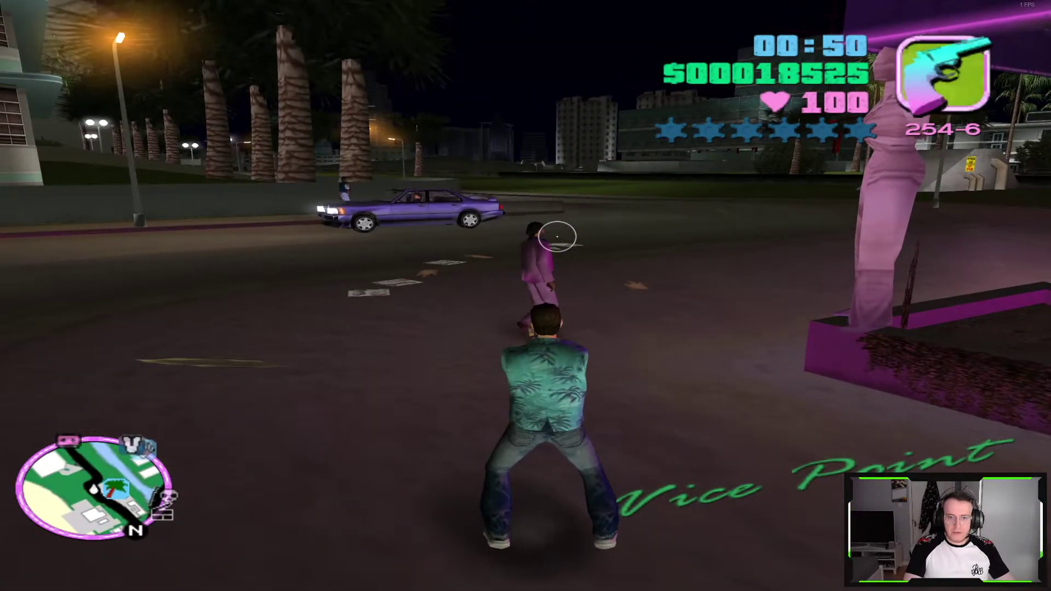
{"action": "left_click", "coordinate": [557, 237]}
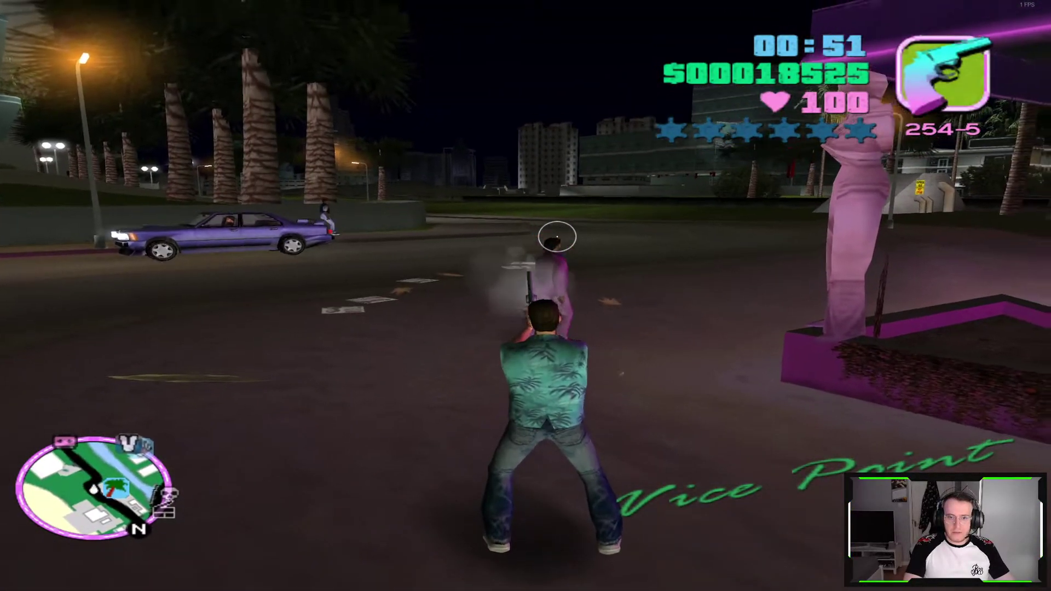
Step: Quit Grand Theft Auto: Vice City from the pause menu, confirming Yes
{"action": "key", "text": "Escape"}
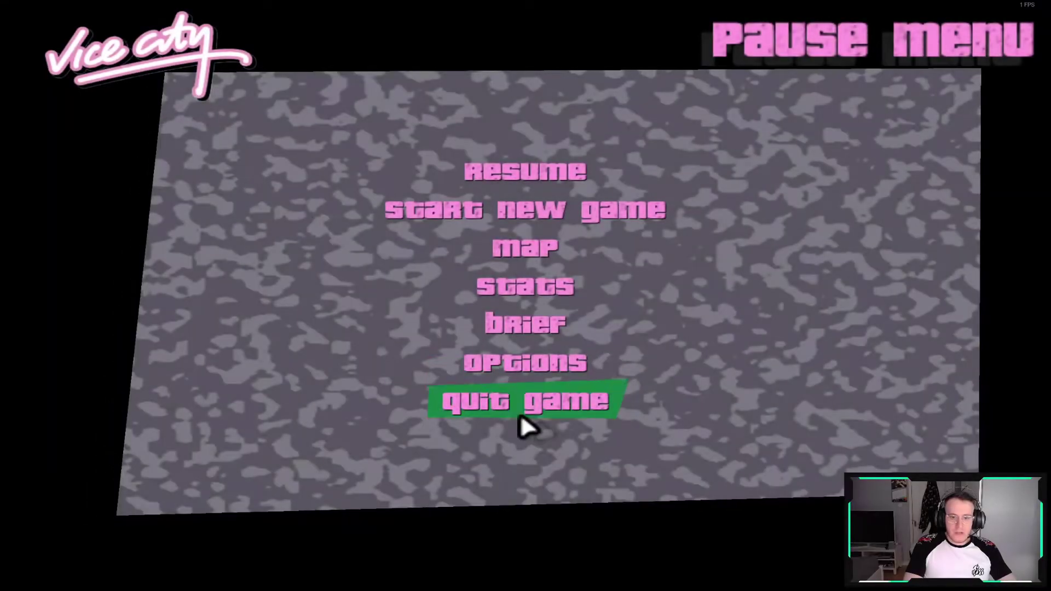
{"action": "left_click", "coordinate": [519, 411]}
{"action": "left_click", "coordinate": [526, 311]}
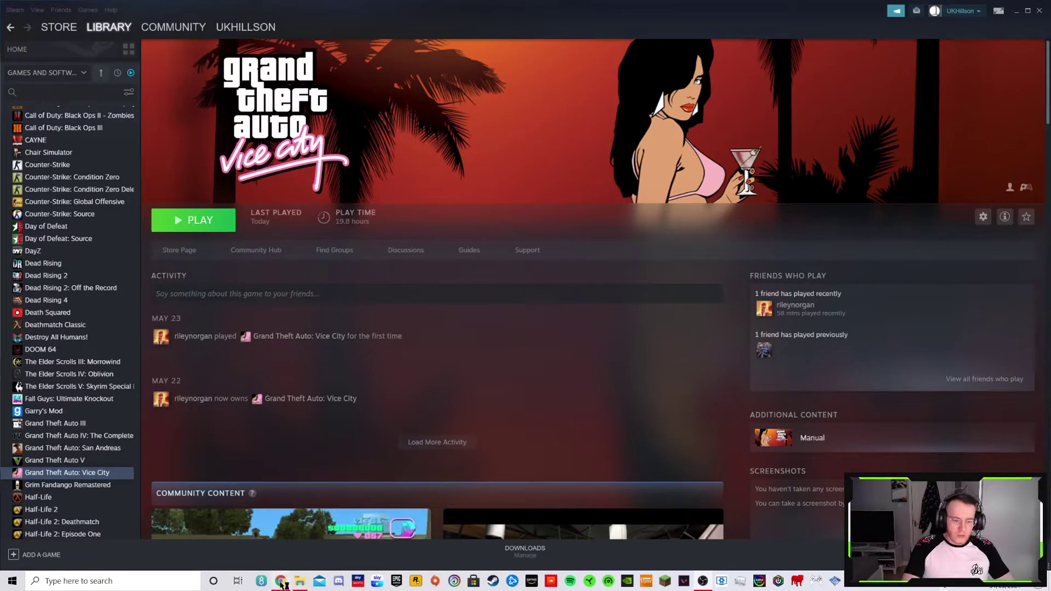
Step: Review the WinRAR, Dropbox gta-vc.exe, Limit Adjuster and SilentPatch pages, ending on the Widescreen Fix release page
{"action": "left_click", "coordinate": [280, 581]}
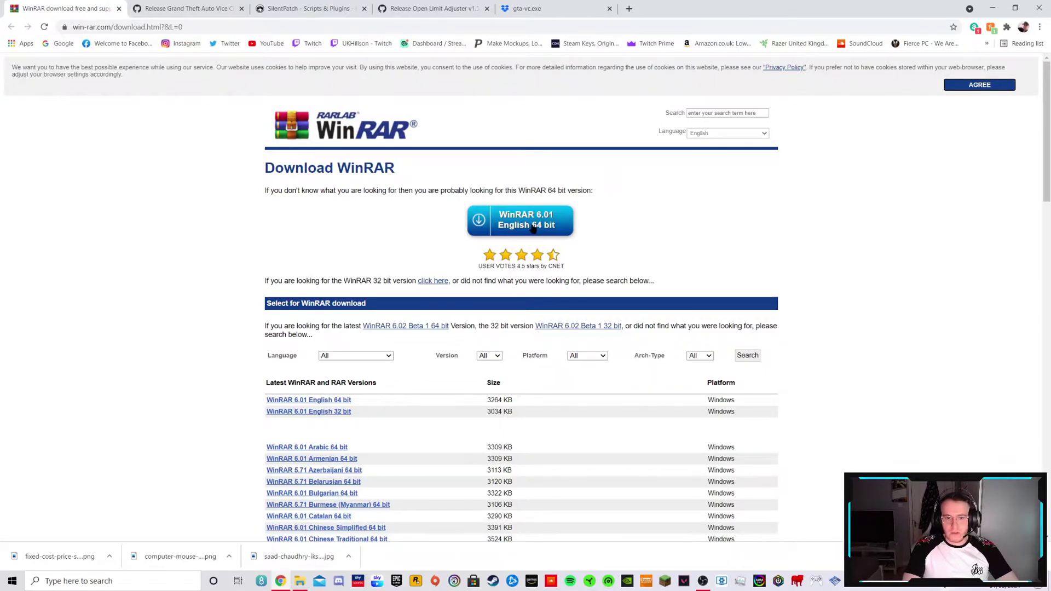
{"action": "scroll", "coordinate": [328, 370], "scroll_direction": "down", "scroll_amount": 2}
{"action": "scroll", "coordinate": [329, 370], "scroll_direction": "down", "scroll_amount": 2}
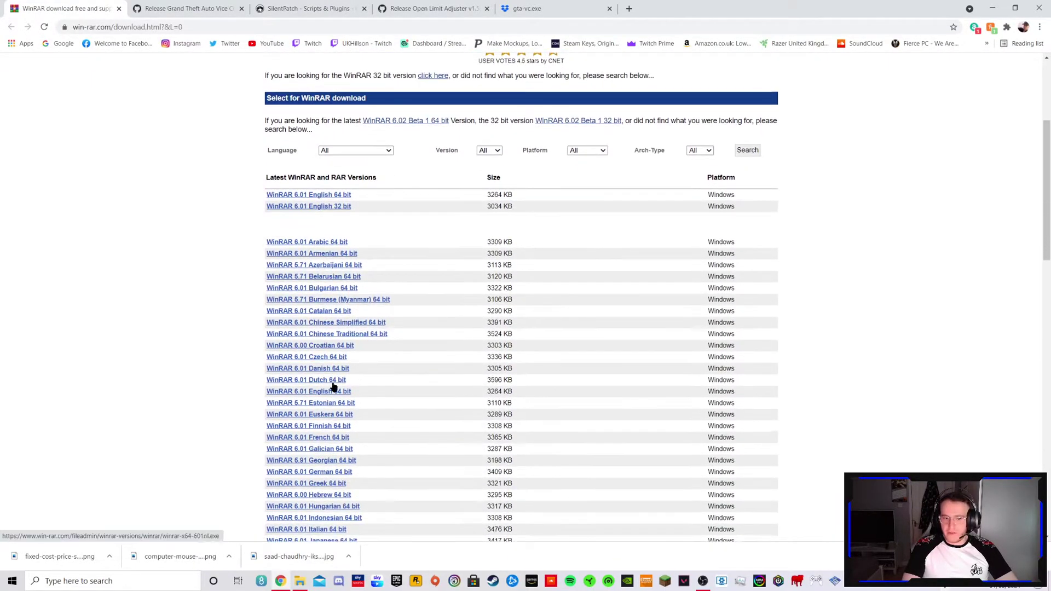
{"action": "scroll", "coordinate": [335, 394], "scroll_direction": "down", "scroll_amount": 2}
{"action": "scroll", "coordinate": [334, 393], "scroll_direction": "down", "scroll_amount": 2}
{"action": "scroll", "coordinate": [334, 394], "scroll_direction": "up", "scroll_amount": 4}
{"action": "scroll", "coordinate": [199, 259], "scroll_direction": "up", "scroll_amount": 4}
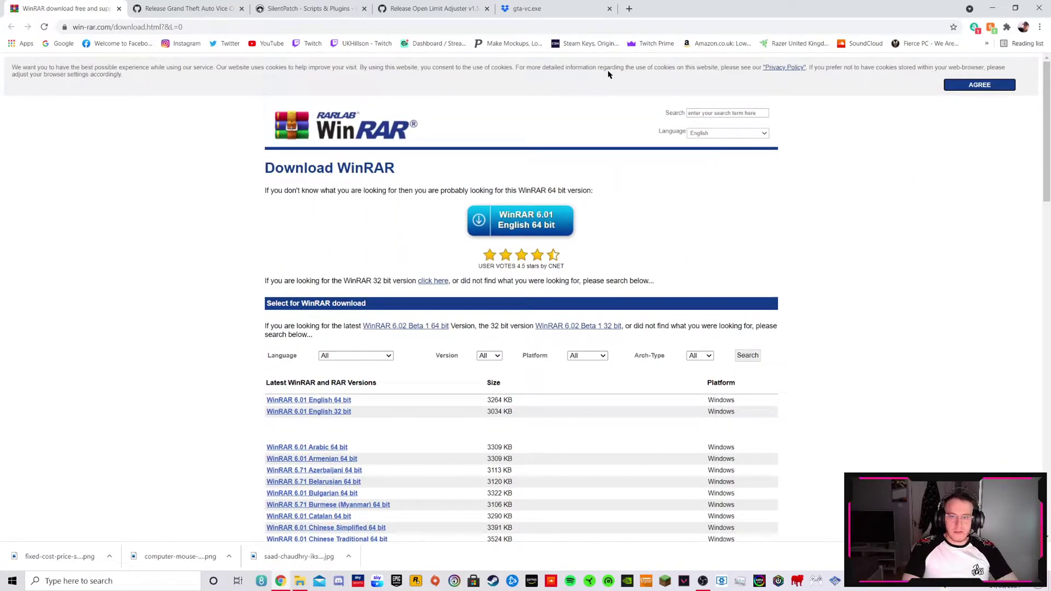
{"action": "left_click", "coordinate": [579, 8]}
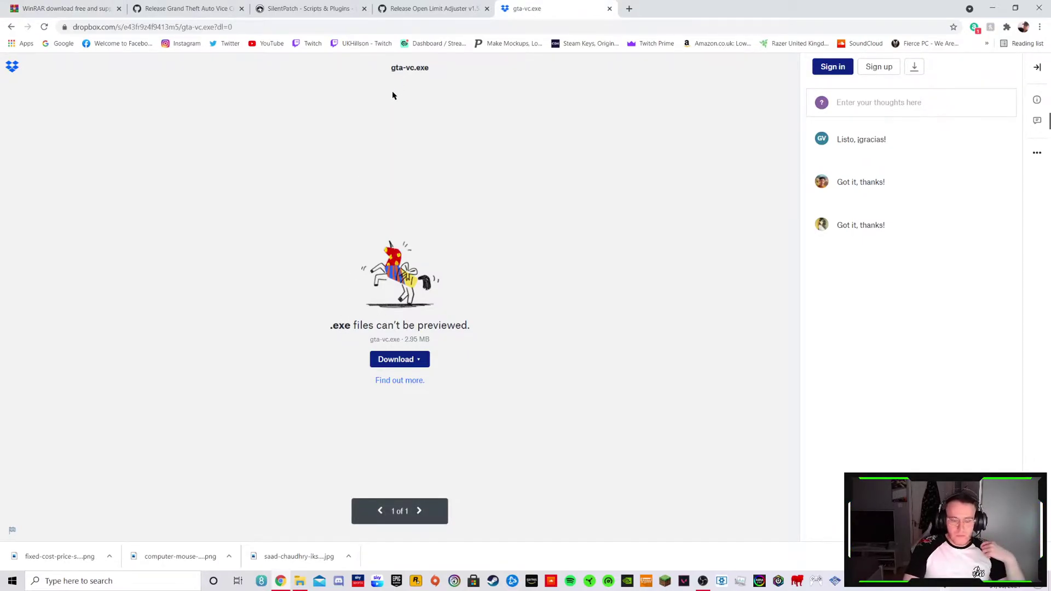
{"action": "left_click", "coordinate": [436, 8]}
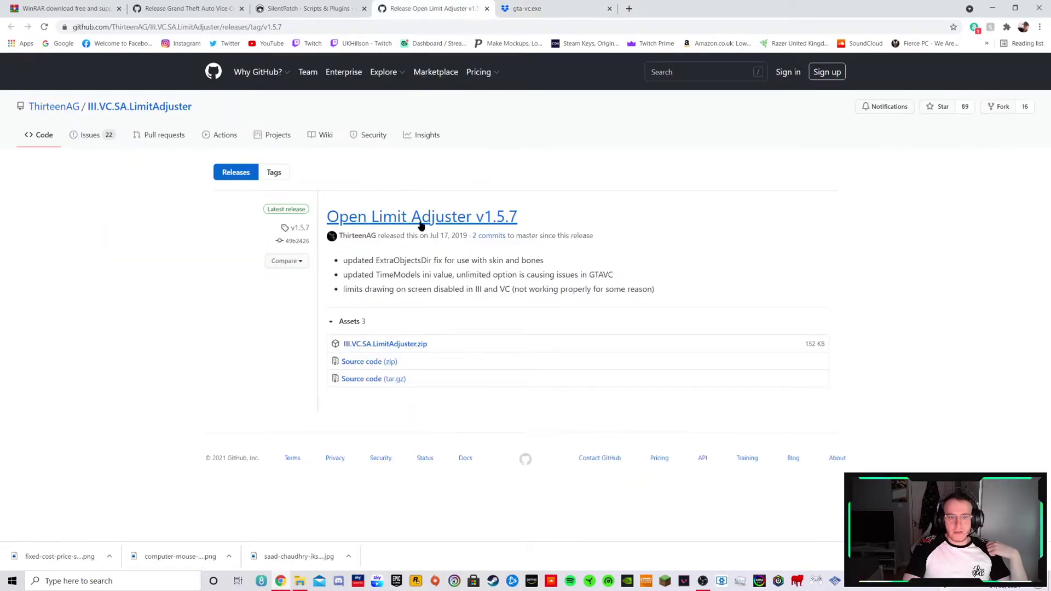
{"action": "left_click", "coordinate": [300, 8]}
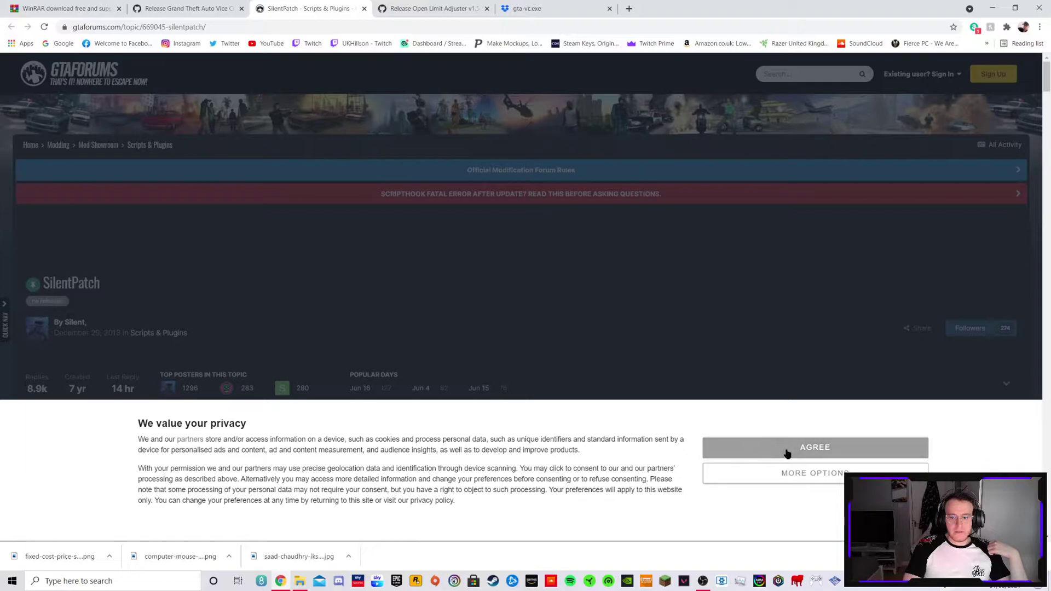
{"action": "left_click", "coordinate": [815, 447]}
{"action": "left_click", "coordinate": [188, 9]}
{"action": "scroll", "coordinate": [439, 214], "scroll_direction": "up", "scroll_amount": 2}
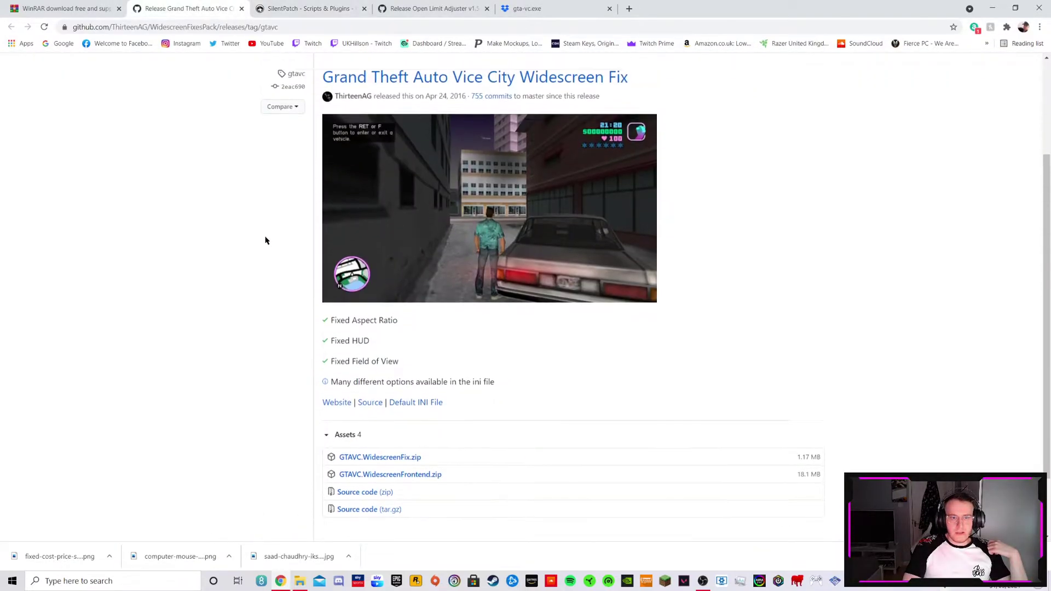
{"action": "scroll", "coordinate": [483, 211], "scroll_direction": "up", "scroll_amount": 2}
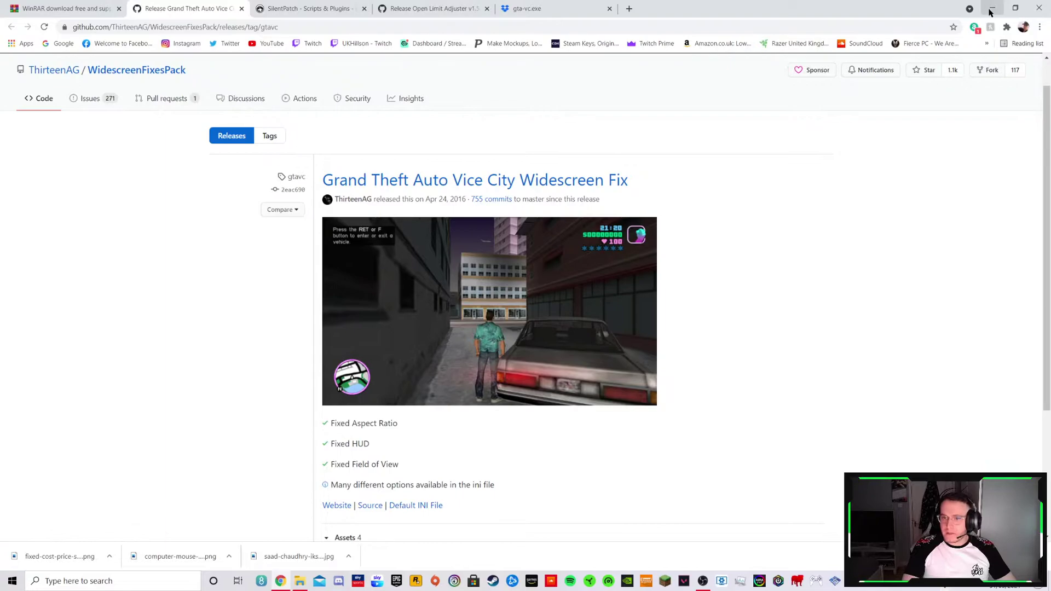
Step: Browse to 4TB Seagate HDD (E:) and open GTAVC.WidescreenFix.zip in WinRAR
{"action": "left_click", "coordinate": [318, 581]}
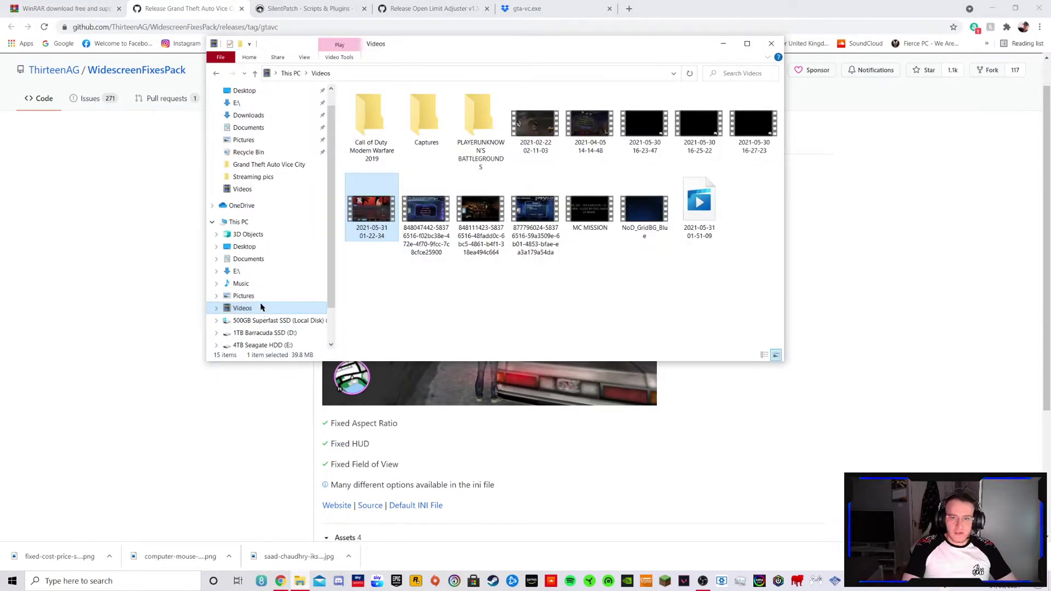
{"action": "left_click", "coordinate": [262, 345]}
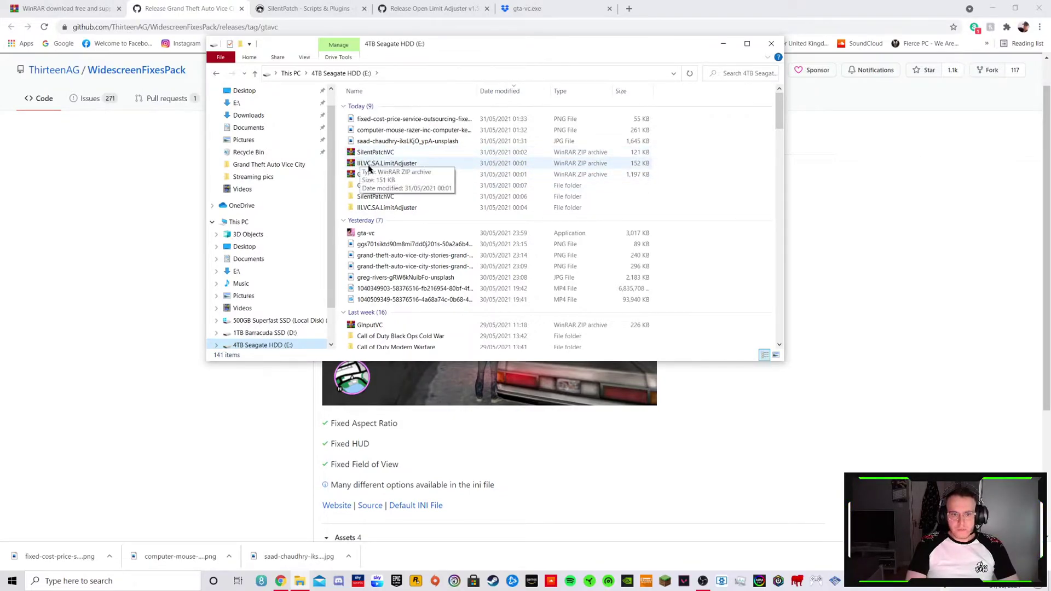
{"action": "double_click", "coordinate": [386, 174]}
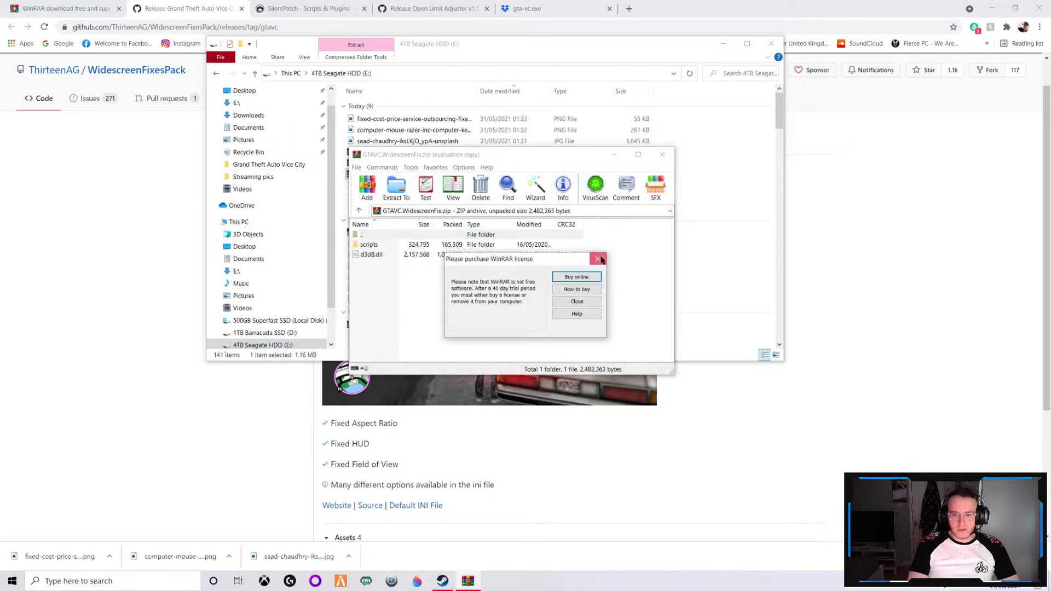
{"action": "left_click", "coordinate": [602, 259]}
Step: Extract scripts and d3d8.dll to the GTAVC.WidescreenFix folder and view the result
{"action": "left_click_drag", "start_coordinate": [378, 284], "coordinate": [387, 246]}
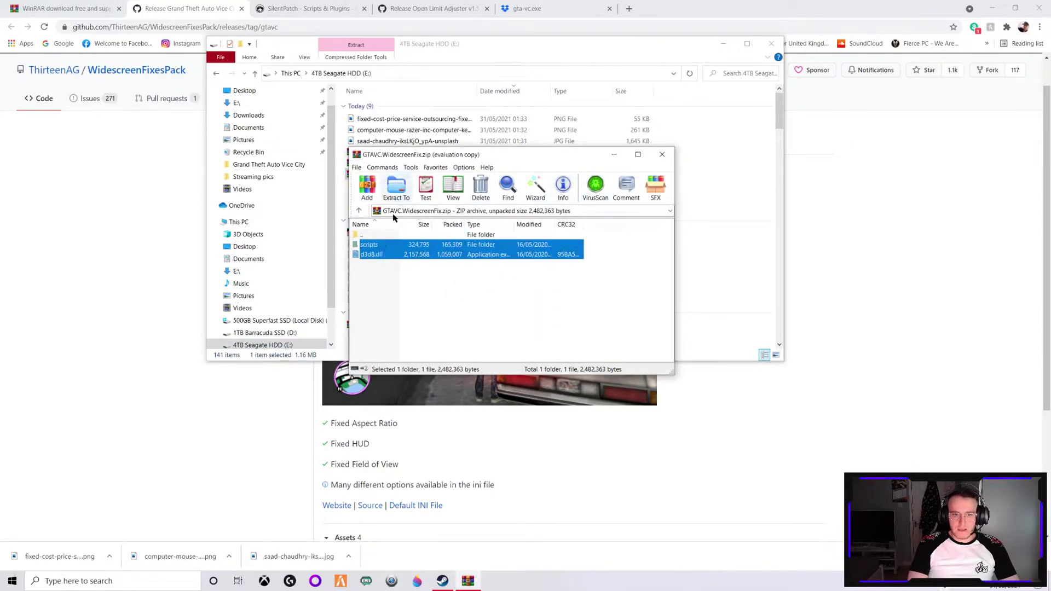
{"action": "left_click", "coordinate": [397, 191]}
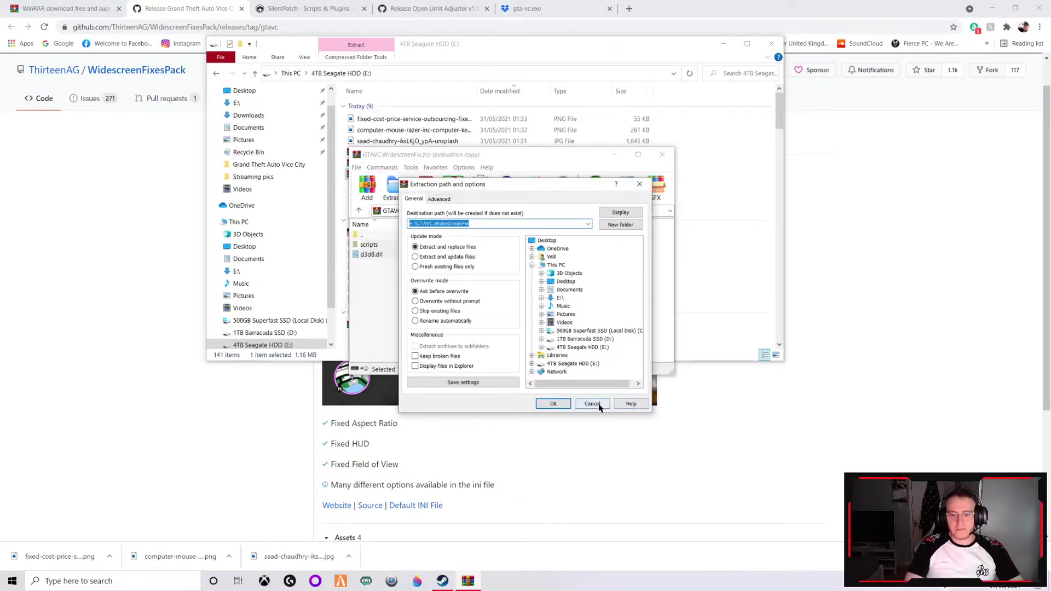
{"action": "left_click", "coordinate": [553, 403]}
{"action": "left_click", "coordinate": [662, 155]}
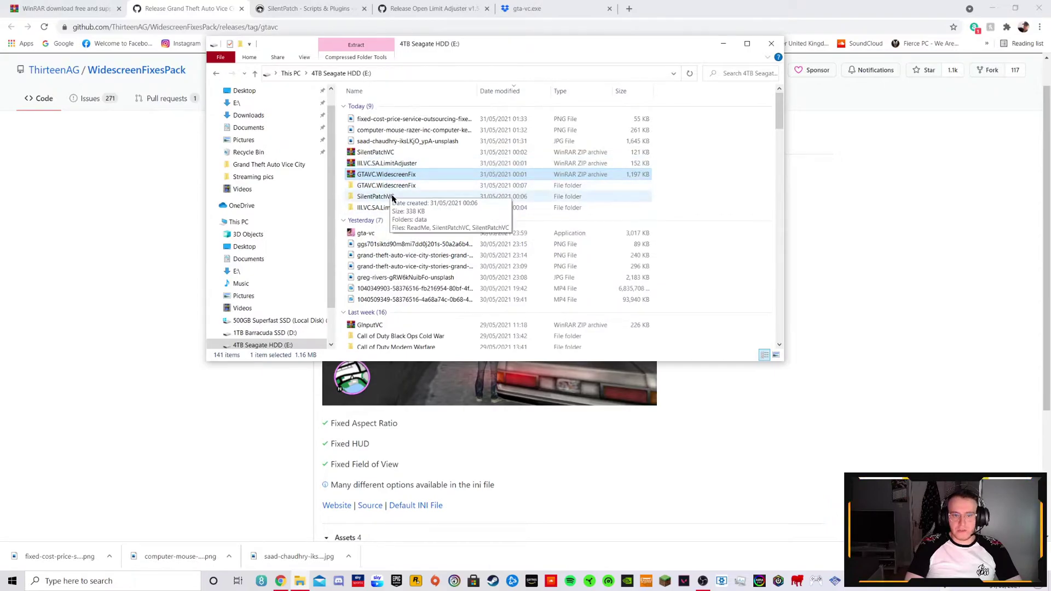
{"action": "double_click", "coordinate": [392, 189]}
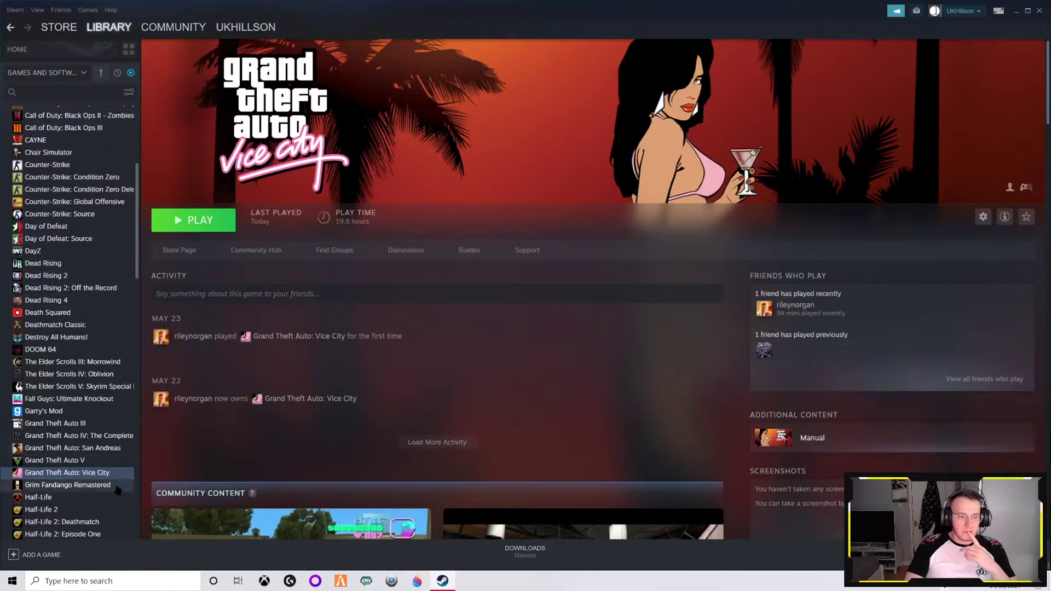
Step: Browse local files for Grand Theft Auto: Vice City from its Steam library entry
{"action": "right_click", "coordinate": [90, 472]}
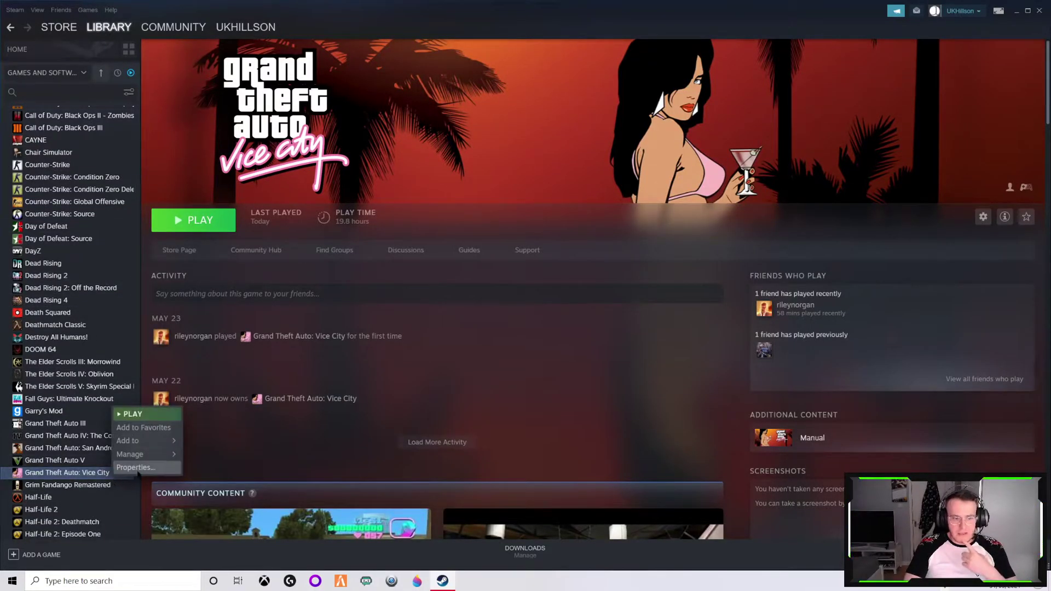
{"action": "mouse_move", "coordinate": [131, 454]}
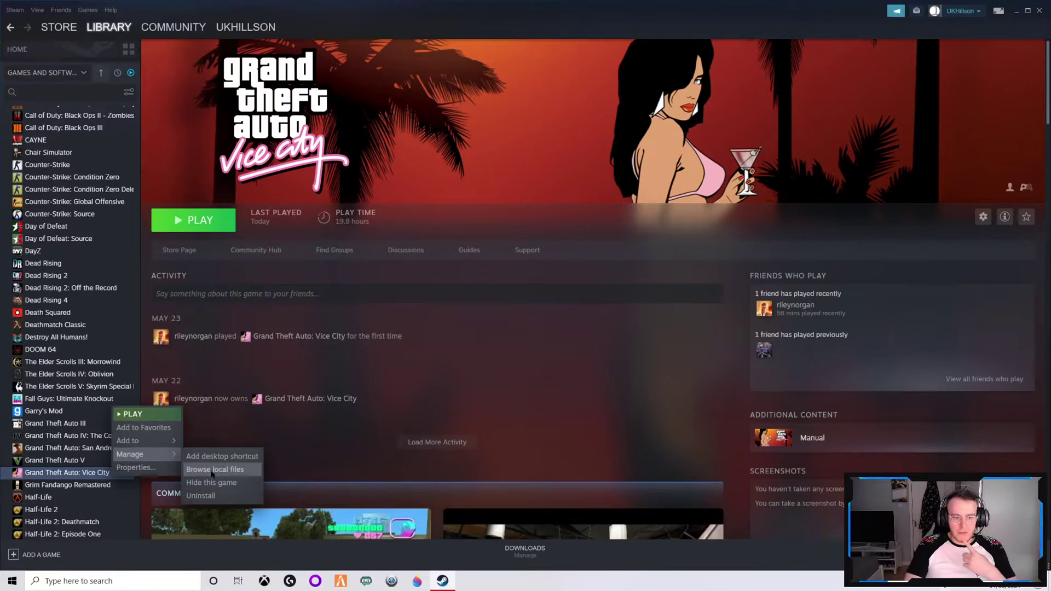
{"action": "left_click", "coordinate": [215, 469]}
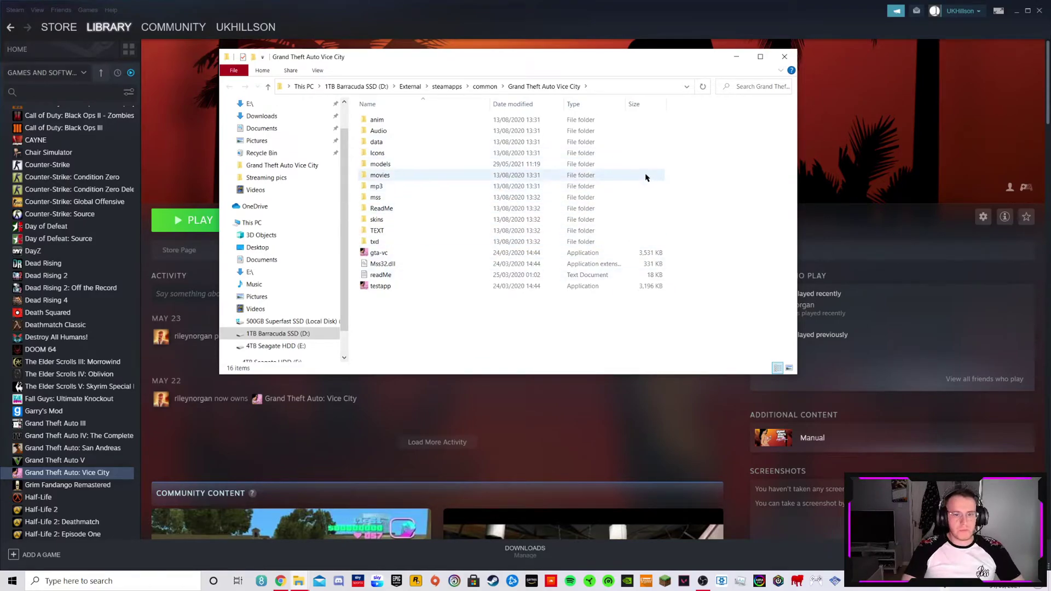
Step: Reopen GTAVC.WidescreenFix on E: and select its scripts folder and d3d8.dll
{"action": "left_click", "coordinate": [298, 581]}
{"action": "left_click", "coordinate": [280, 526]}
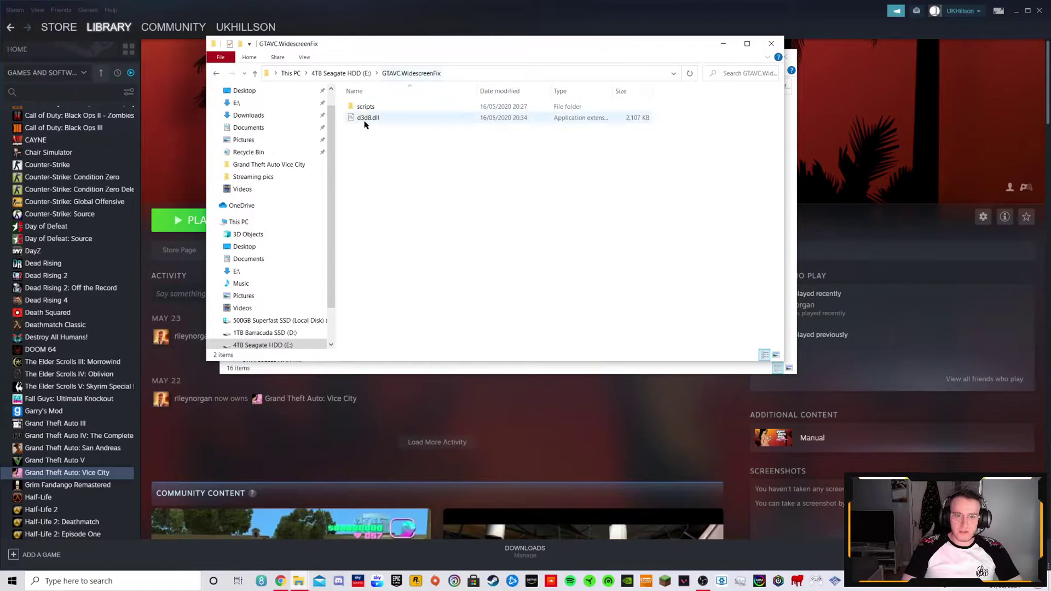
{"action": "left_click", "coordinate": [216, 73]}
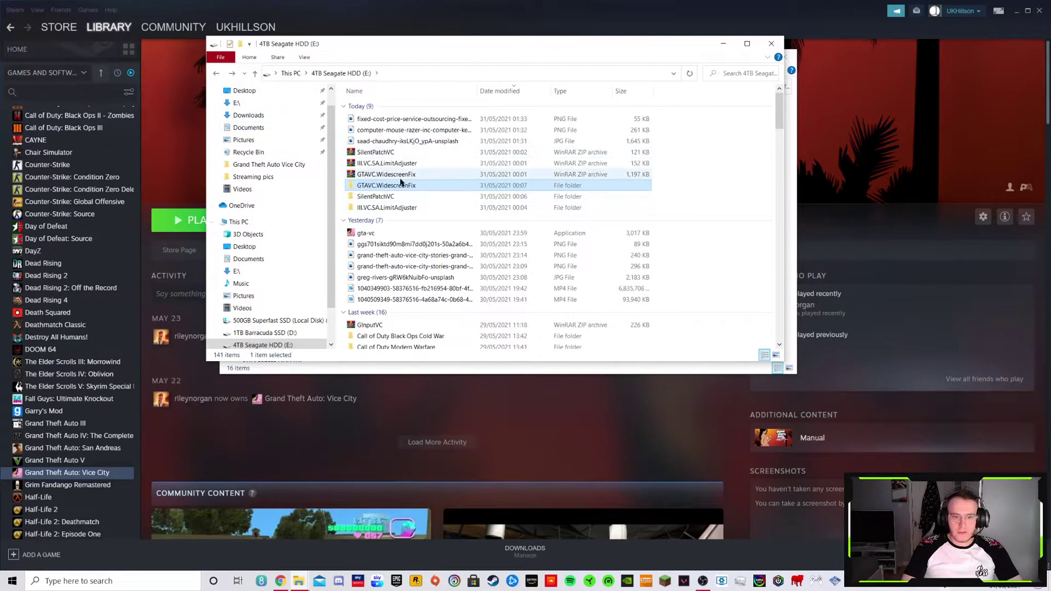
{"action": "double_click", "coordinate": [374, 185]}
{"action": "left_click_drag", "start_coordinate": [383, 152], "coordinate": [374, 107]}
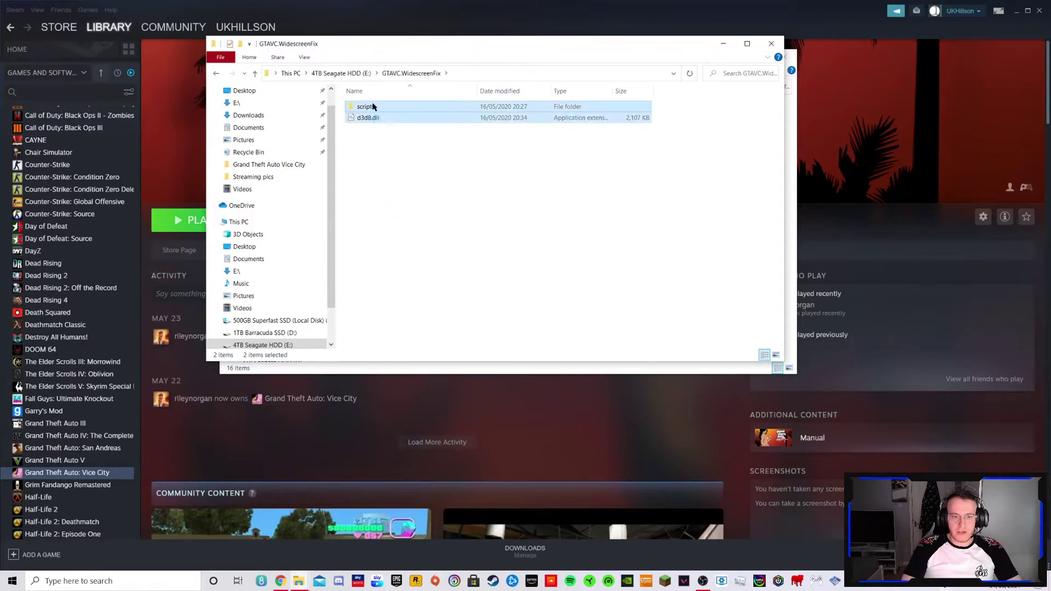
Step: Copy scripts and d3d8.dll into the Grand Theft Auto Vice City install folder
{"action": "left_click_drag", "start_coordinate": [438, 45], "coordinate": [694, 257]}
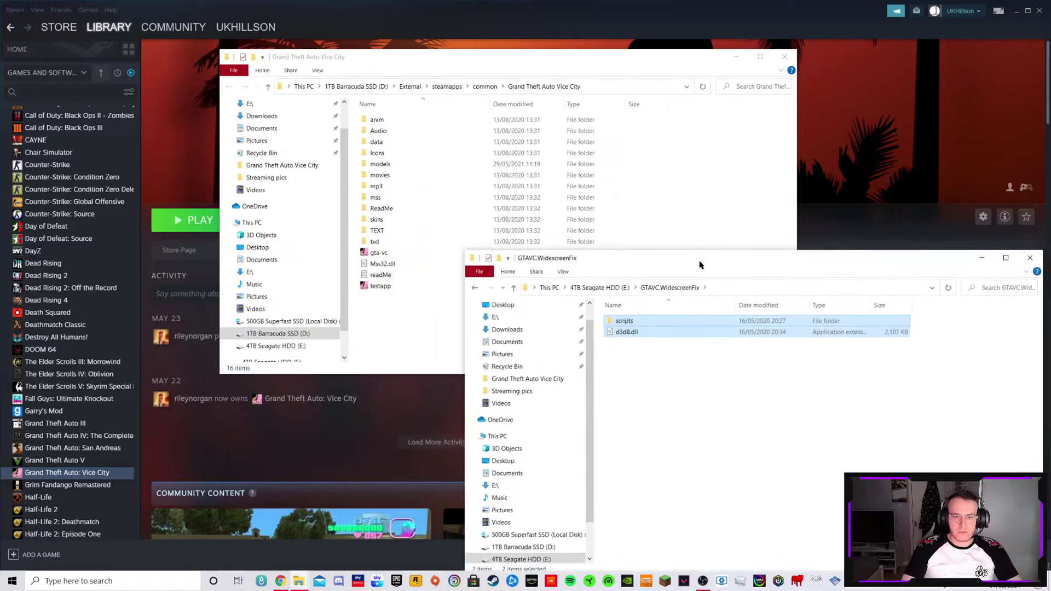
{"action": "left_click_drag", "start_coordinate": [704, 328], "coordinate": [407, 327]}
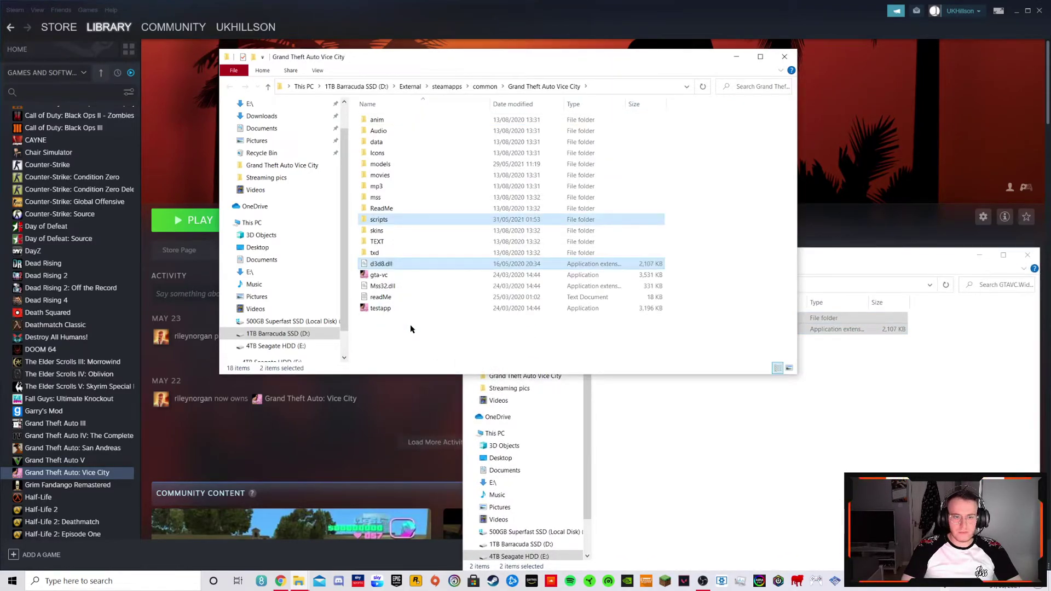
{"action": "right_click", "coordinate": [397, 280]}
{"action": "left_click", "coordinate": [381, 342]}
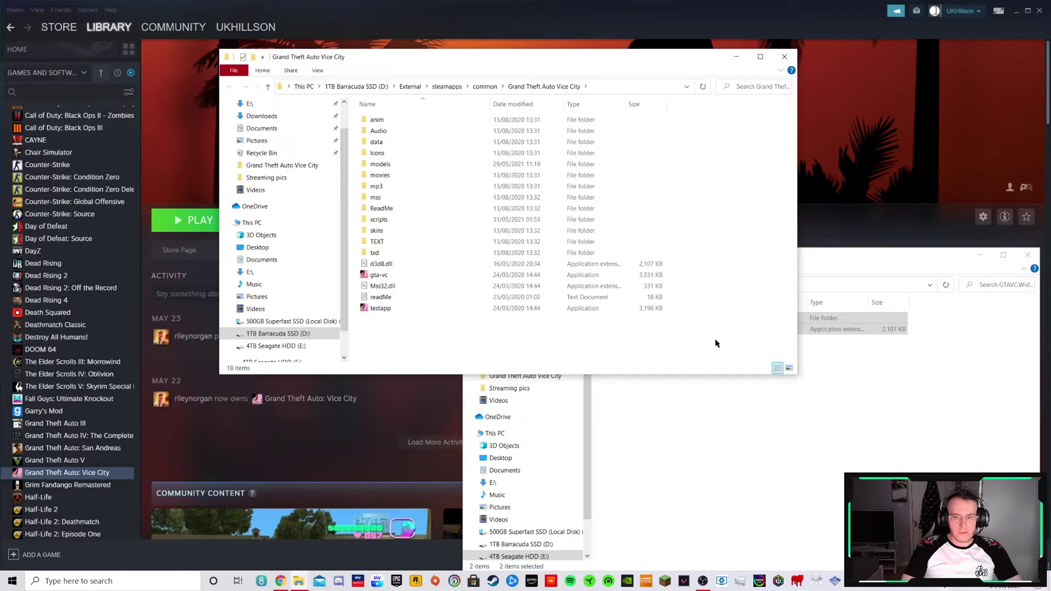
Step: Copy SilentPatchVC's data folder and files into the game folder, replacing existing files
{"action": "left_click", "coordinate": [821, 324]}
{"action": "left_click", "coordinate": [471, 286]}
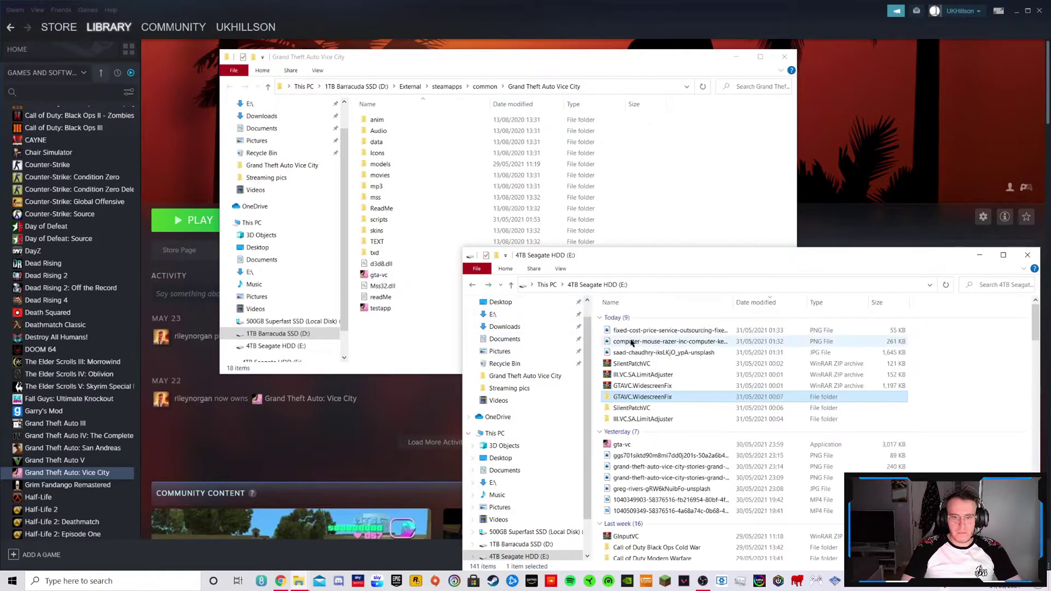
{"action": "double_click", "coordinate": [637, 397]}
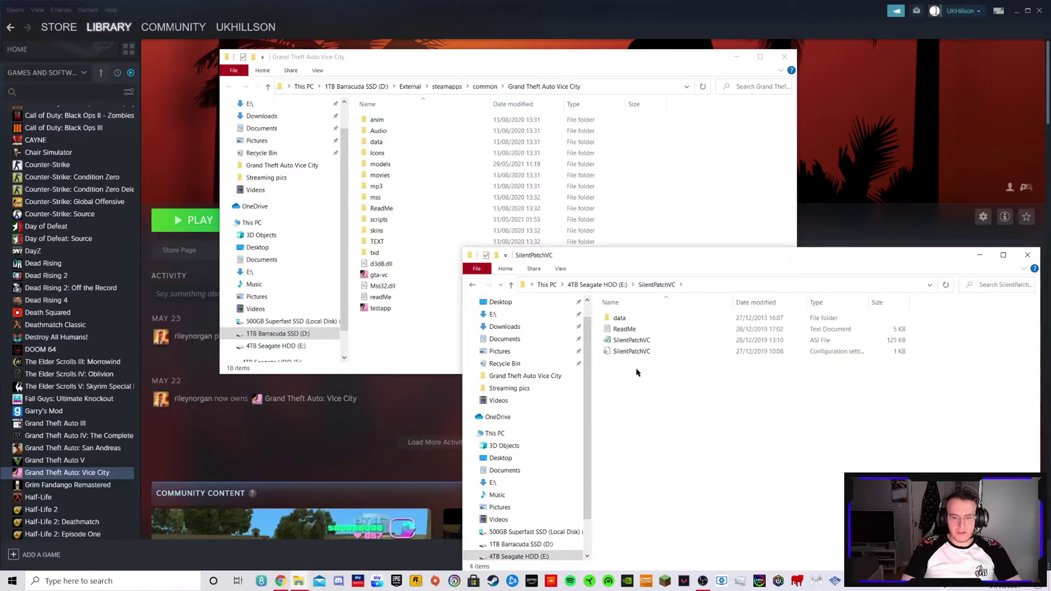
{"action": "left_click_drag", "start_coordinate": [636, 368], "coordinate": [628, 343]}
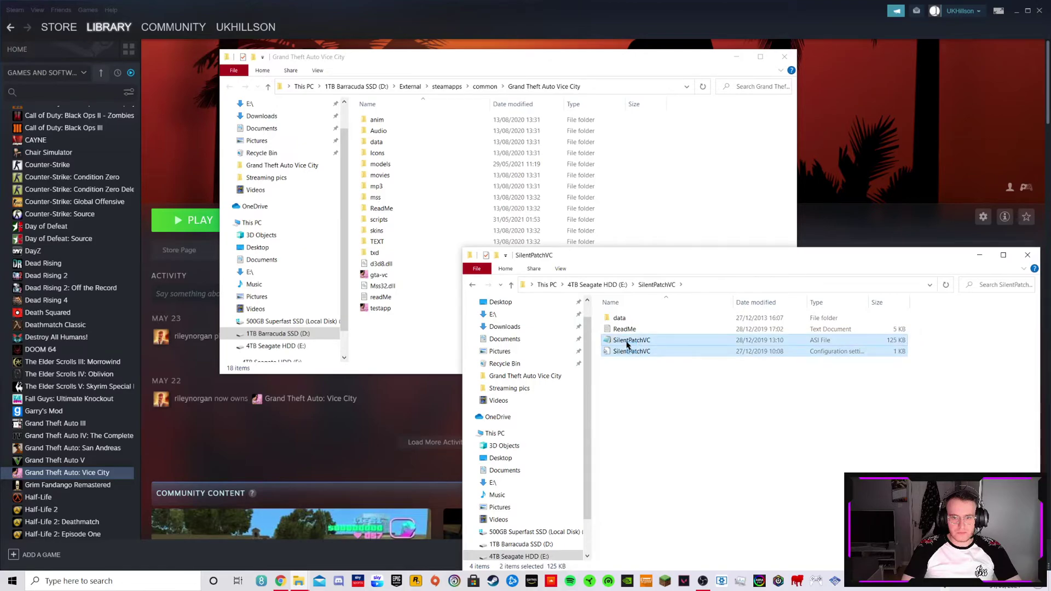
{"action": "left_click", "coordinate": [633, 319], "text": "ctrl"}
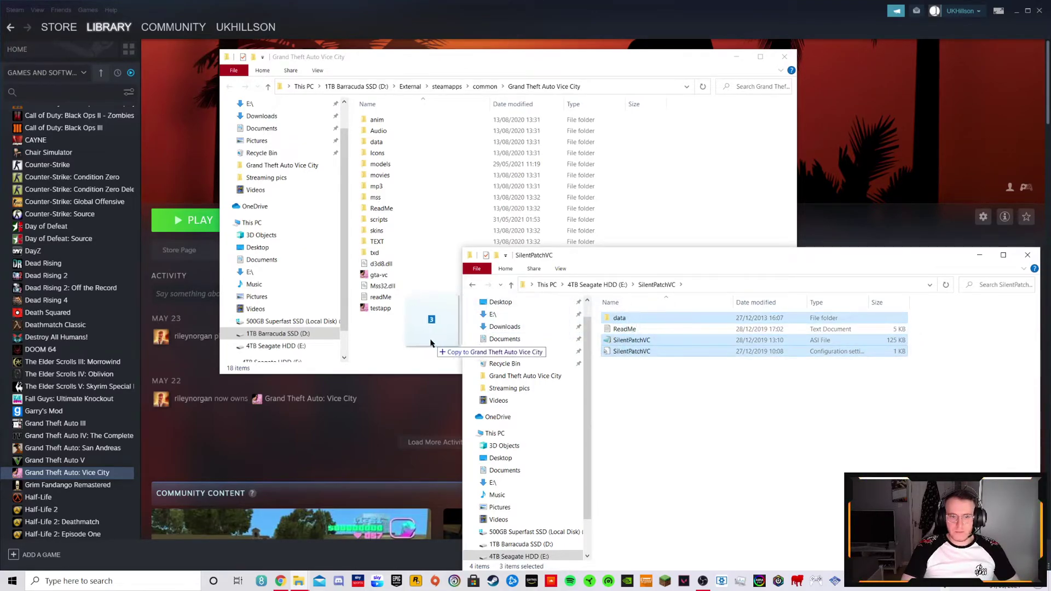
{"action": "left_click_drag", "start_coordinate": [641, 352], "coordinate": [423, 342]}
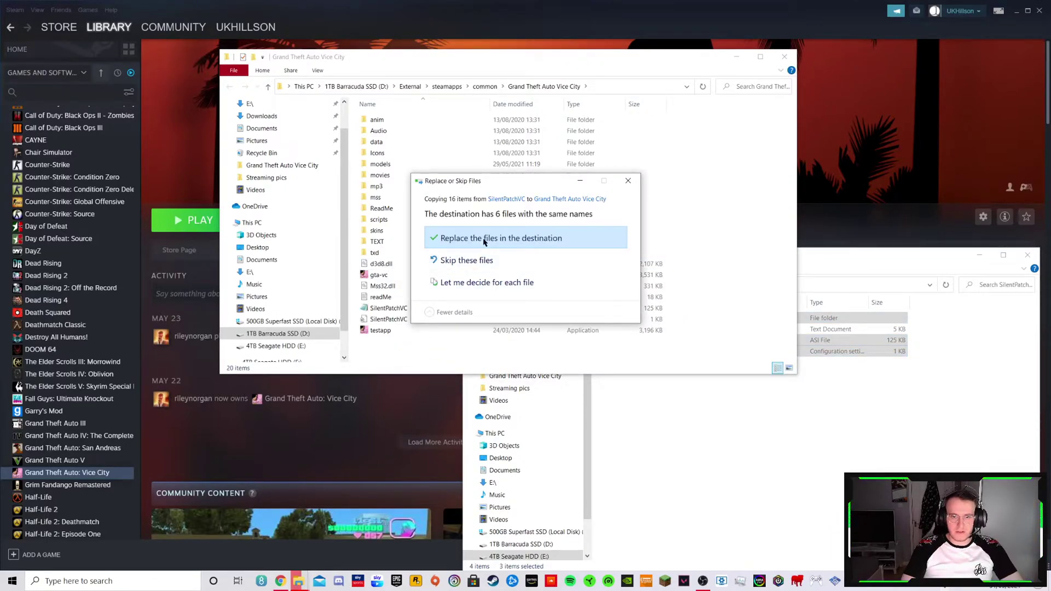
{"action": "left_click", "coordinate": [484, 240]}
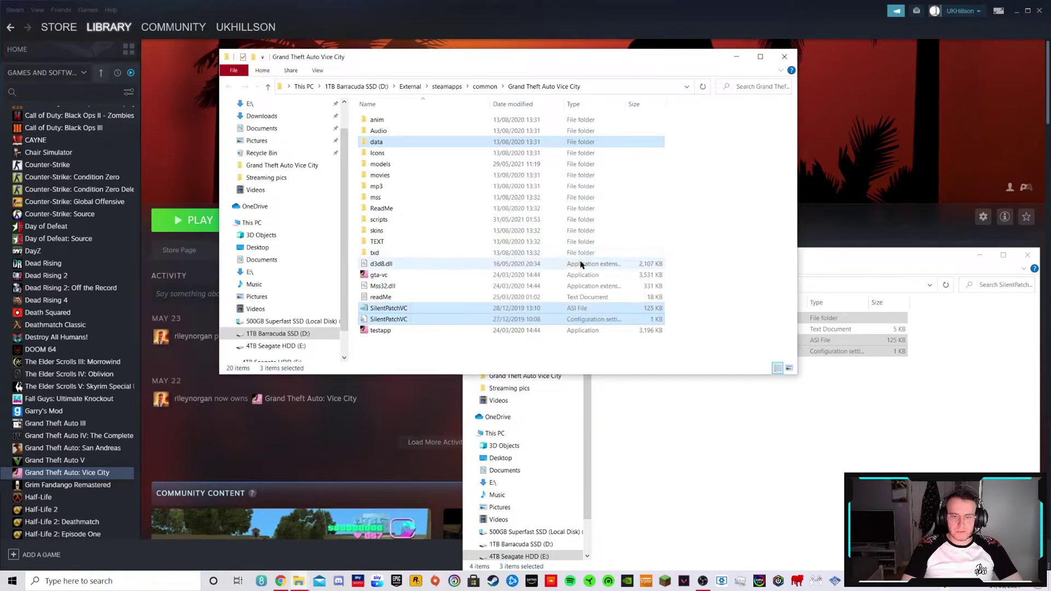
Step: Copy both III.VC.SA.LimitAdjuster files into the game folder and select gta-vc
{"action": "left_click", "coordinate": [710, 438]}
{"action": "left_click", "coordinate": [480, 284]}
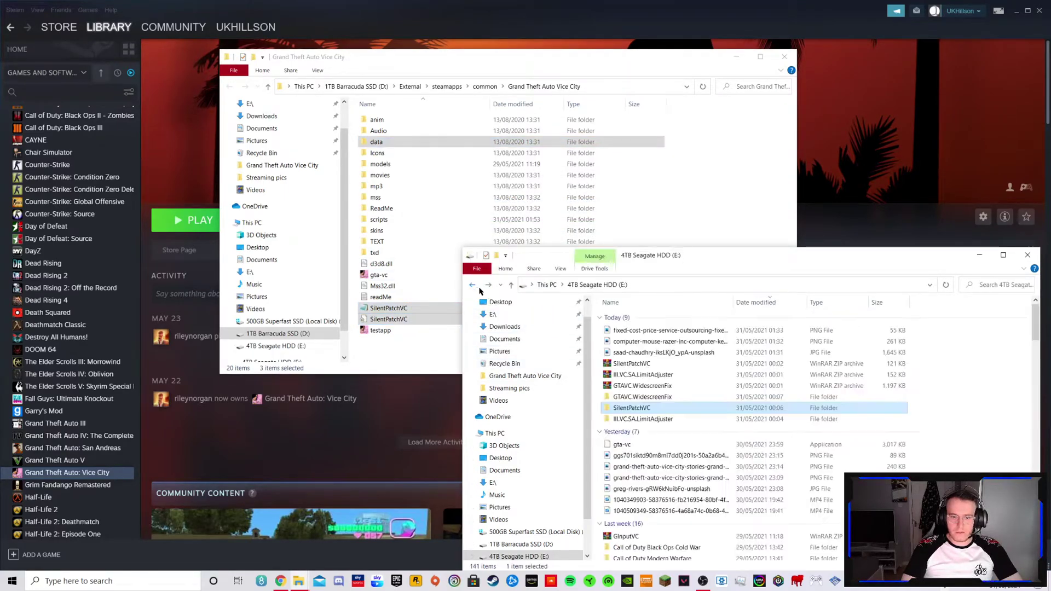
{"action": "double_click", "coordinate": [633, 420]}
{"action": "mouse_move", "coordinate": [638, 351]}
{"action": "left_mouse_down"}
{"action": "mouse_move", "coordinate": [629, 322]}
{"action": "mouse_move", "coordinate": [422, 353]}
{"action": "left_mouse_up"}
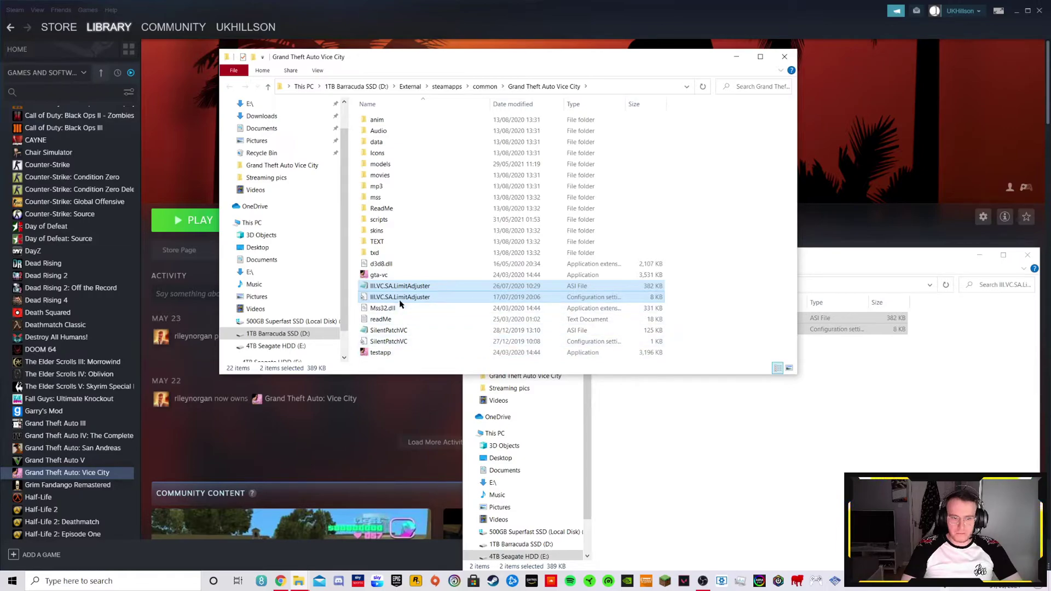
{"action": "left_click", "coordinate": [460, 325]}
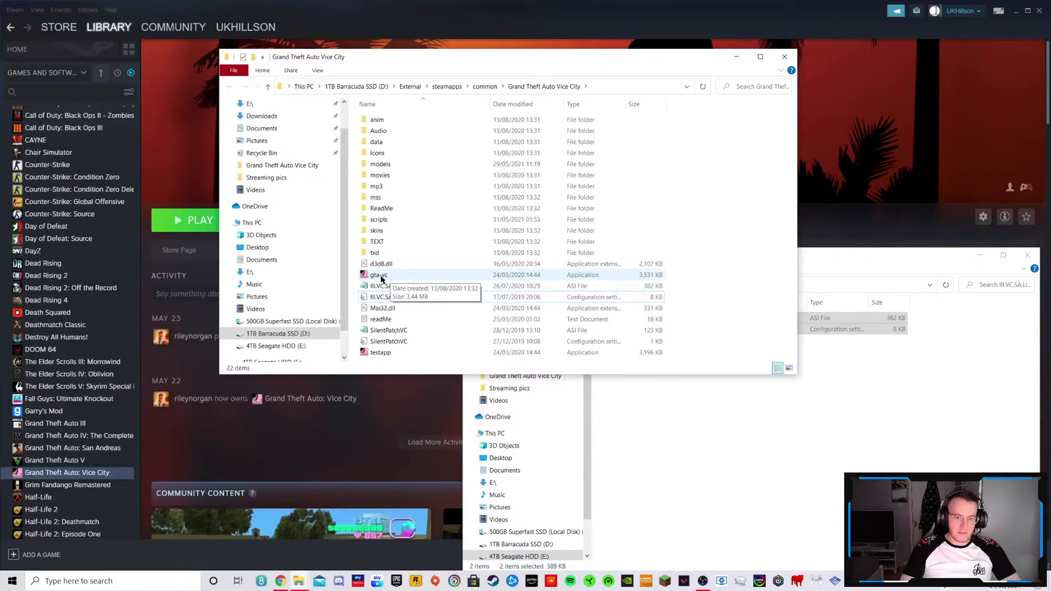
{"action": "left_click", "coordinate": [386, 277]}
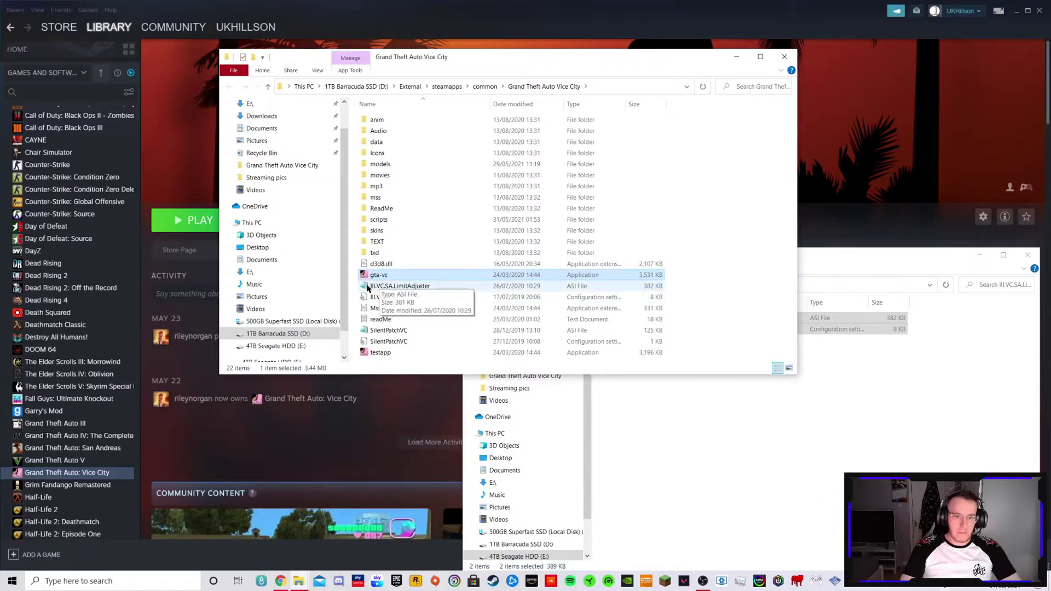
Step: Create an EXE BACKUP folder and move the original gta-vc executable into it
{"action": "right_click", "coordinate": [364, 361]}
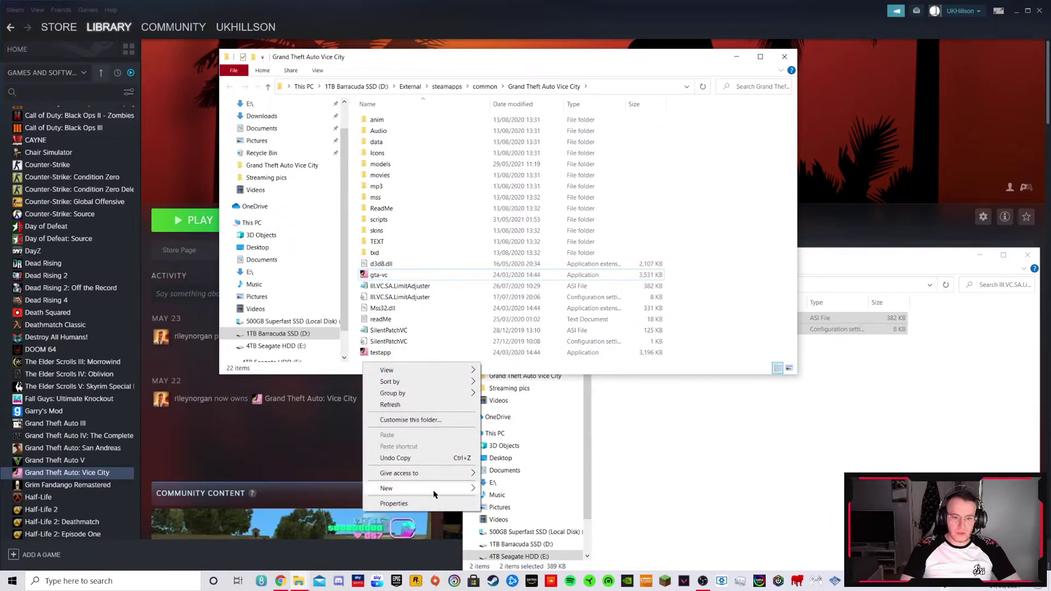
{"action": "left_click", "coordinate": [515, 495]}
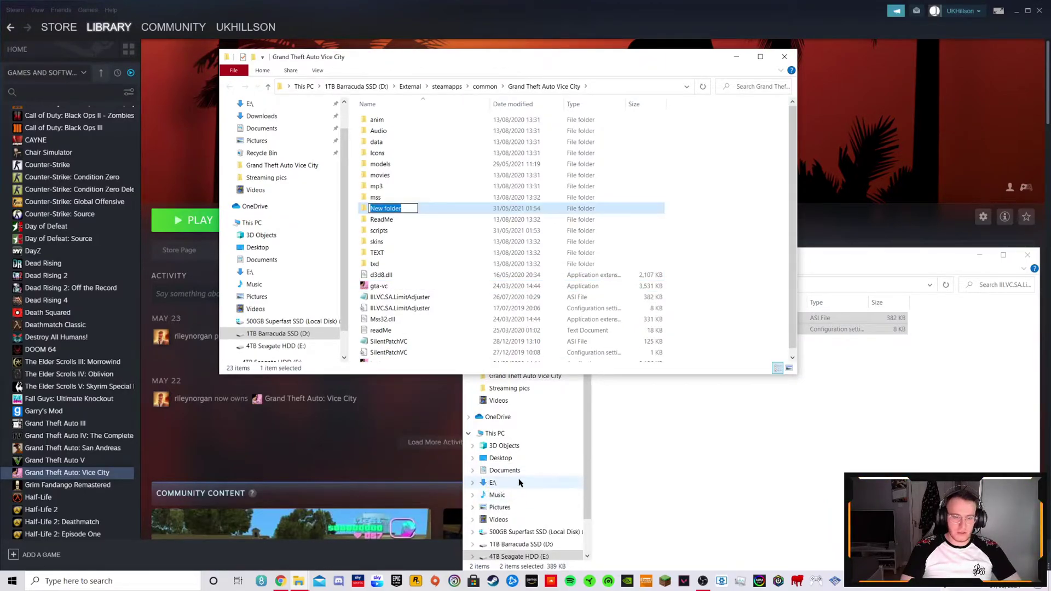
{"action": "type", "text": "EXE BACKUP"}
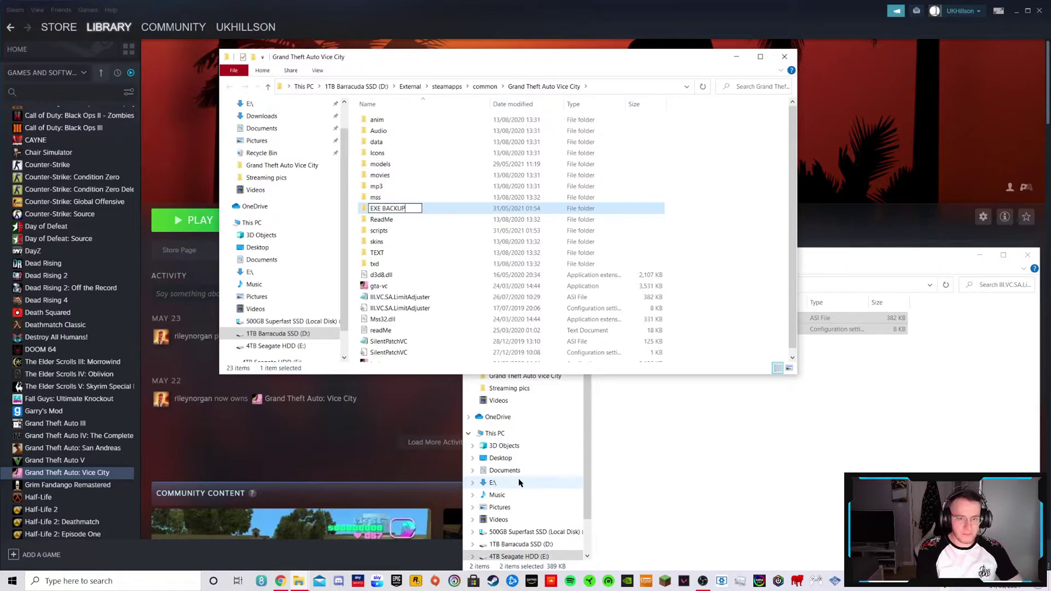
{"action": "key", "text": "Return"}
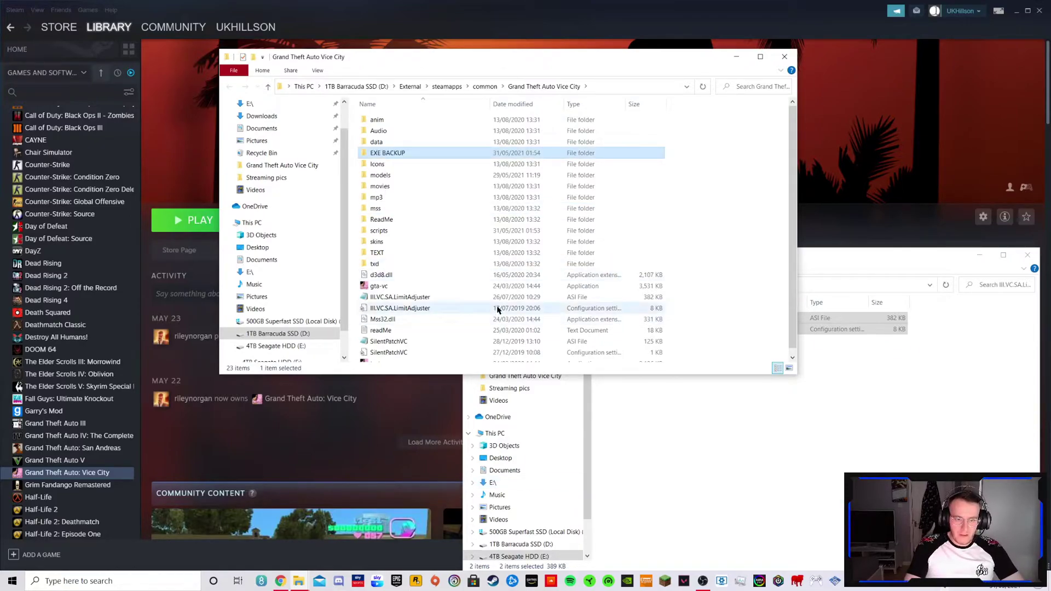
{"action": "left_click_drag", "start_coordinate": [479, 288], "coordinate": [437, 155]}
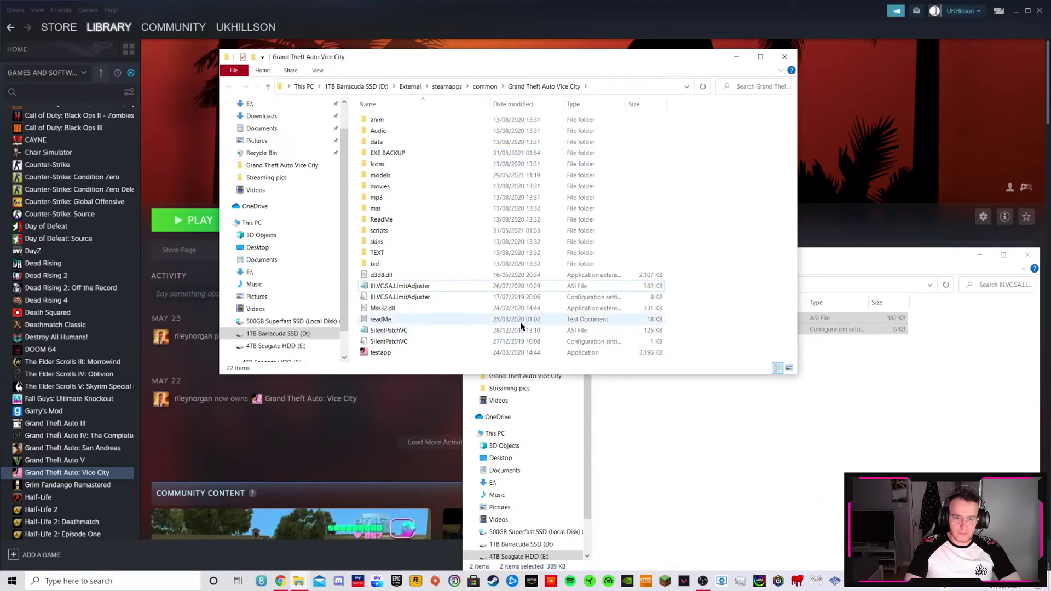
{"action": "left_click", "coordinate": [319, 581]}
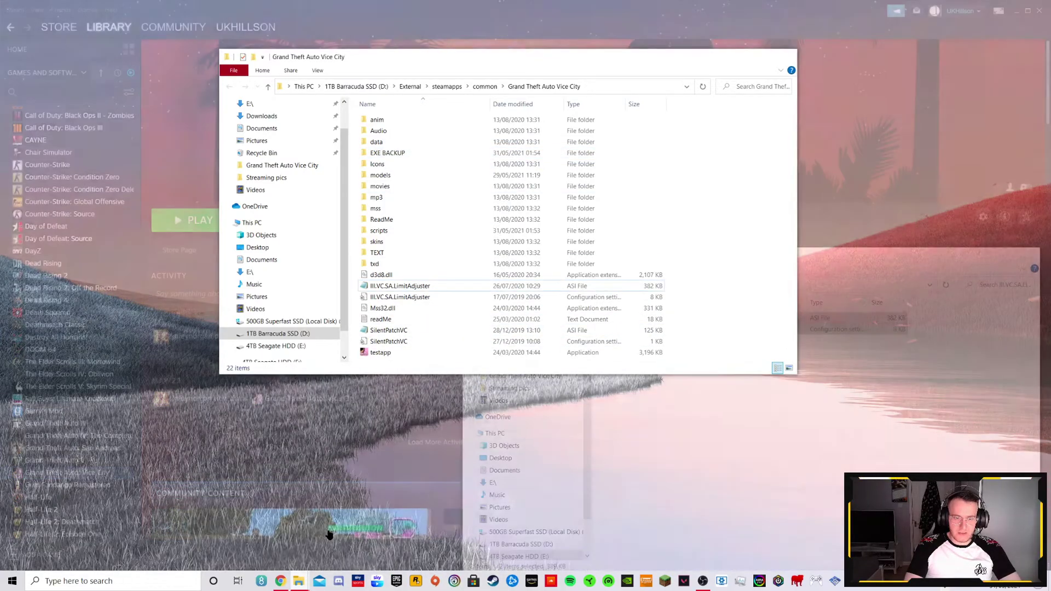
{"action": "left_click", "coordinate": [329, 536]}
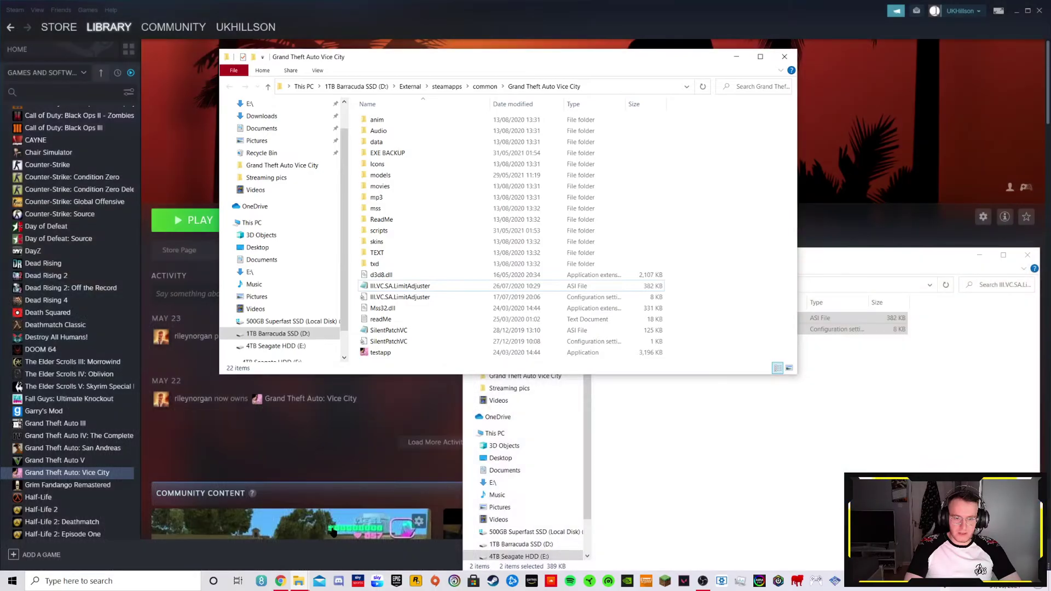
Step: Copy the downloaded gta-vc.exe from E: into the Vice City install folder
{"action": "left_click", "coordinate": [795, 460]}
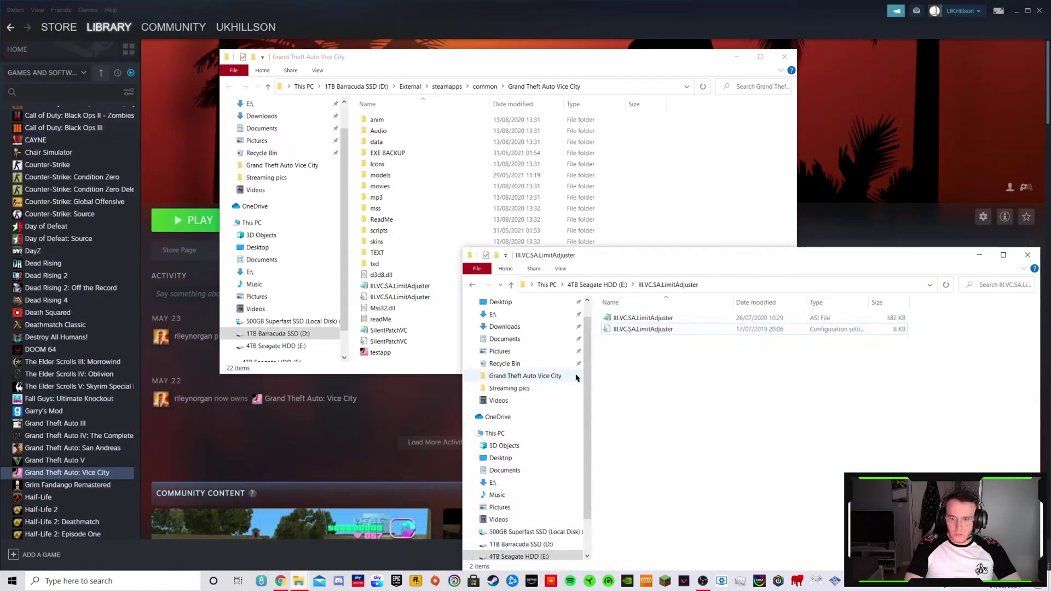
{"action": "left_click", "coordinate": [472, 284]}
{"action": "scroll", "coordinate": [657, 371], "scroll_direction": "down", "scroll_amount": 2}
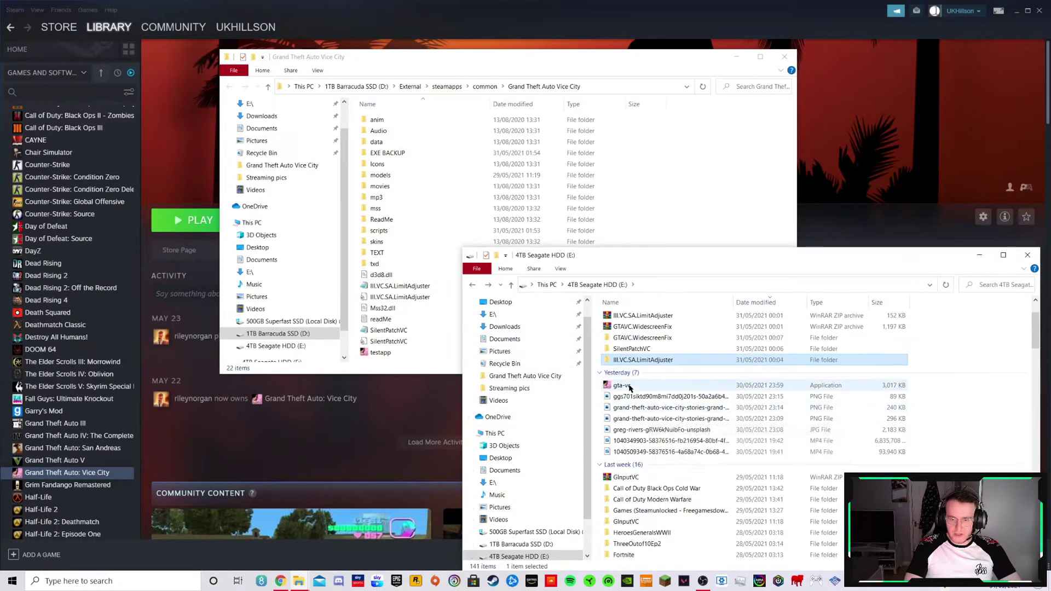
{"action": "left_click", "coordinate": [628, 388]}
{"action": "left_click_drag", "start_coordinate": [629, 387], "coordinate": [441, 346]}
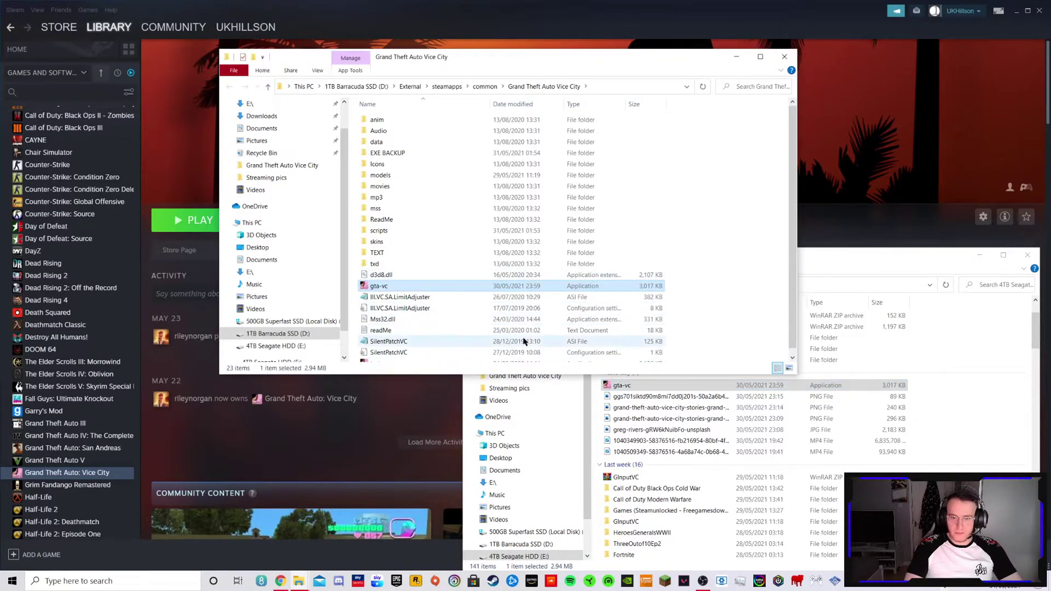
{"action": "scroll", "coordinate": [494, 271], "scroll_direction": "down", "scroll_amount": 1}
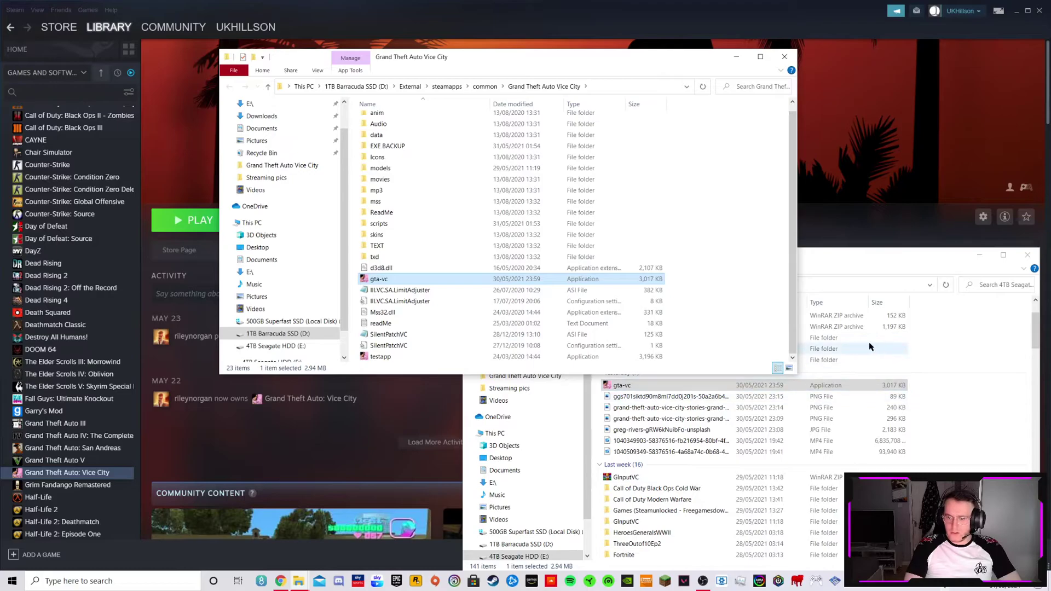
Step: Set FrameLimit to 60 under [VCLIMITS] in III.VC.SA.LimitAdjuster.ini, save, and close Notepad and the E: window
{"action": "double_click", "coordinate": [388, 301]}
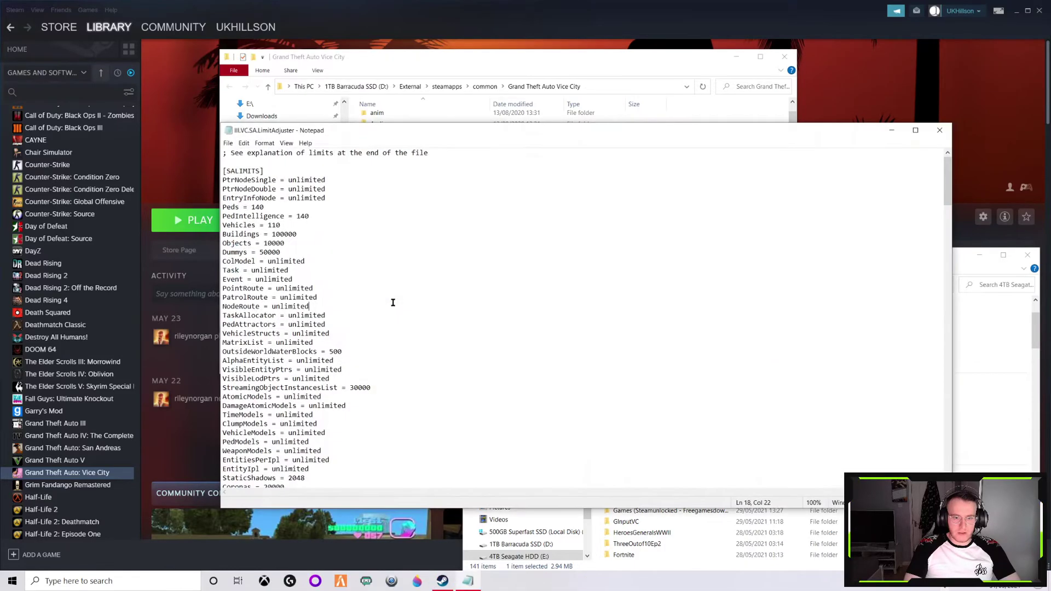
{"action": "scroll", "coordinate": [358, 255], "scroll_direction": "down", "scroll_amount": 3}
{"action": "scroll", "coordinate": [358, 255], "scroll_direction": "down", "scroll_amount": 3}
{"action": "scroll", "coordinate": [329, 246], "scroll_direction": "down", "scroll_amount": 3}
{"action": "scroll", "coordinate": [329, 262], "scroll_direction": "down", "scroll_amount": 3}
{"action": "scroll", "coordinate": [329, 296], "scroll_direction": "down", "scroll_amount": 3}
{"action": "scroll", "coordinate": [306, 361], "scroll_direction": "down", "scroll_amount": 3}
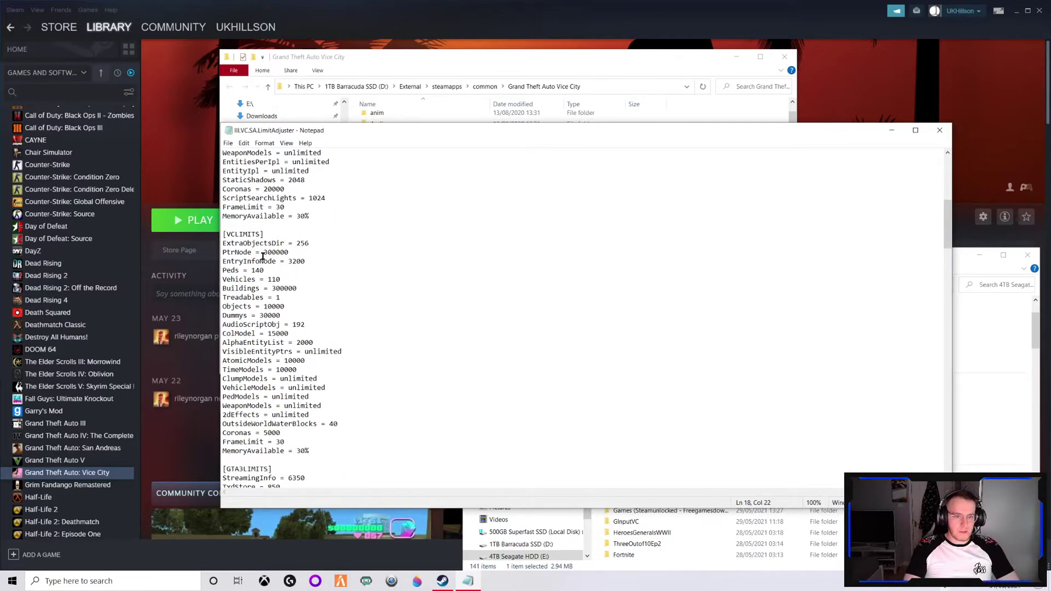
{"action": "scroll", "coordinate": [279, 312], "scroll_direction": "down", "scroll_amount": 4}
{"action": "scroll", "coordinate": [300, 296], "scroll_direction": "up", "scroll_amount": 2}
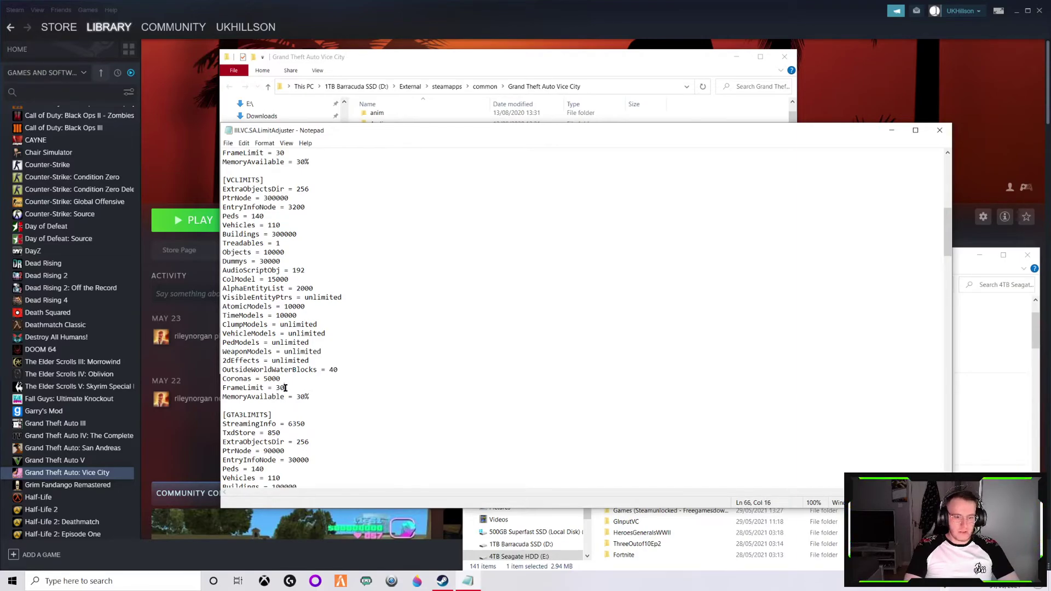
{"action": "type", "text": "60"}
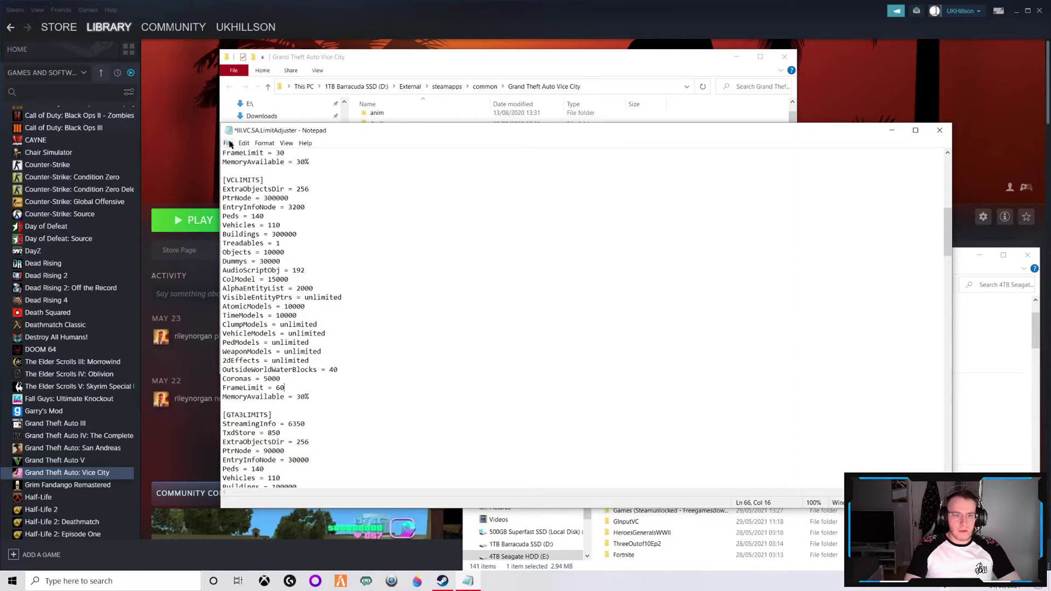
{"action": "left_click", "coordinate": [229, 144]}
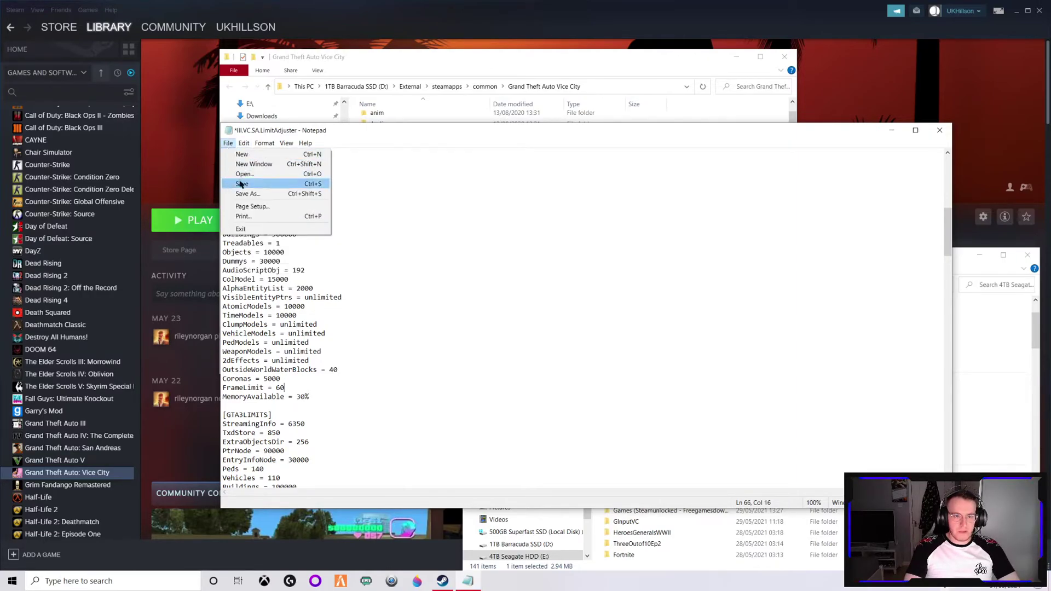
{"action": "left_click", "coordinate": [242, 184]}
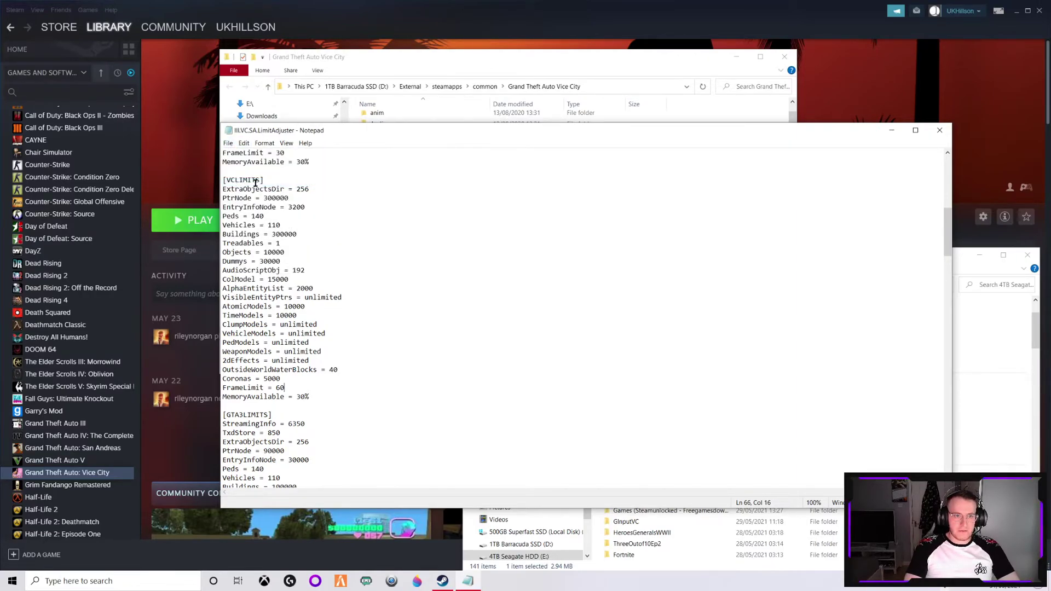
{"action": "left_click", "coordinate": [938, 130]}
{"action": "left_click", "coordinate": [1034, 264]}
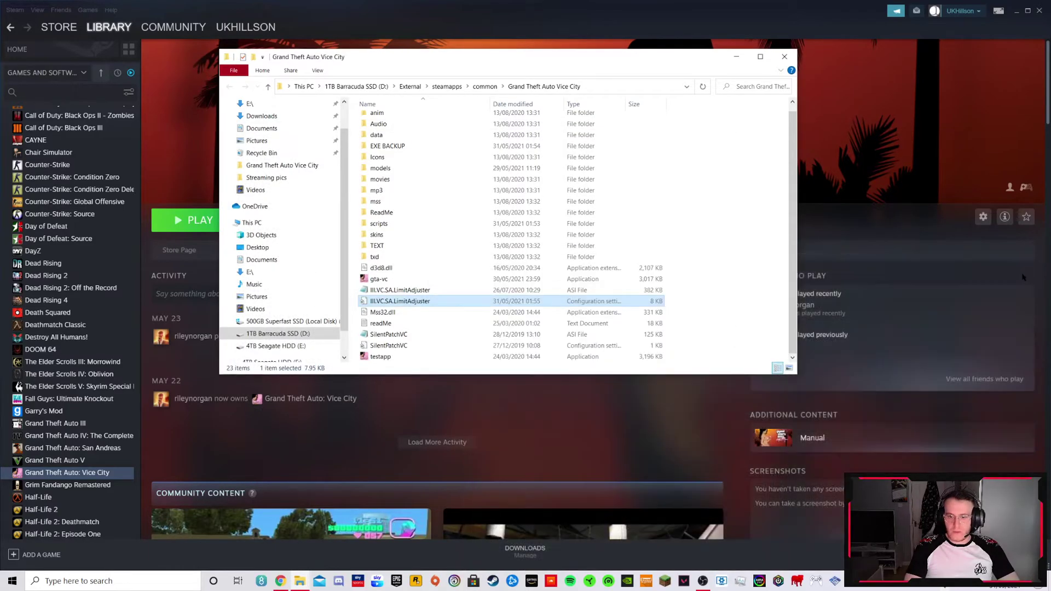
Step: Run the modded gta-vc.exe to reach Vice City's main menu
{"action": "mouse_move", "coordinate": [379, 279]}
{"action": "double_click", "coordinate": [404, 281]}
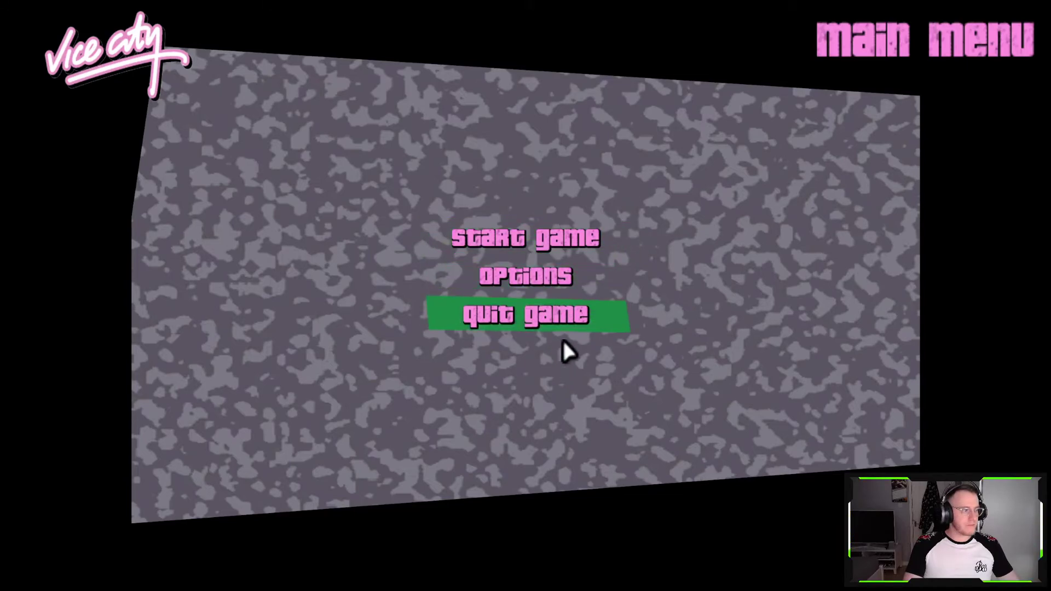
Step: Check the Load Game save list, back out, and start a New Game so the intro cutscene plays
{"action": "left_click", "coordinate": [561, 247]}
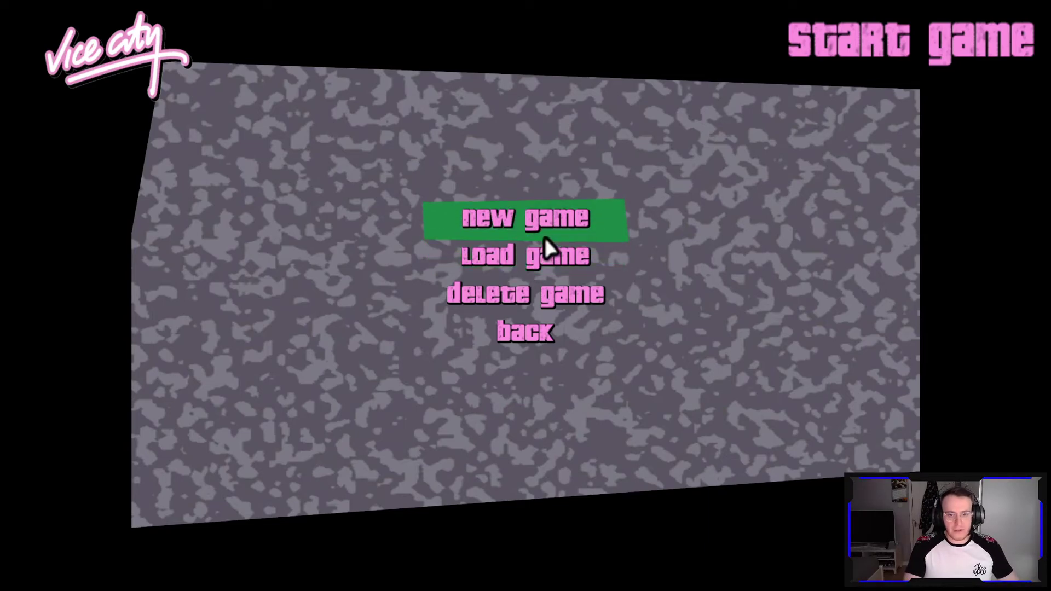
{"action": "left_click", "coordinate": [541, 251]}
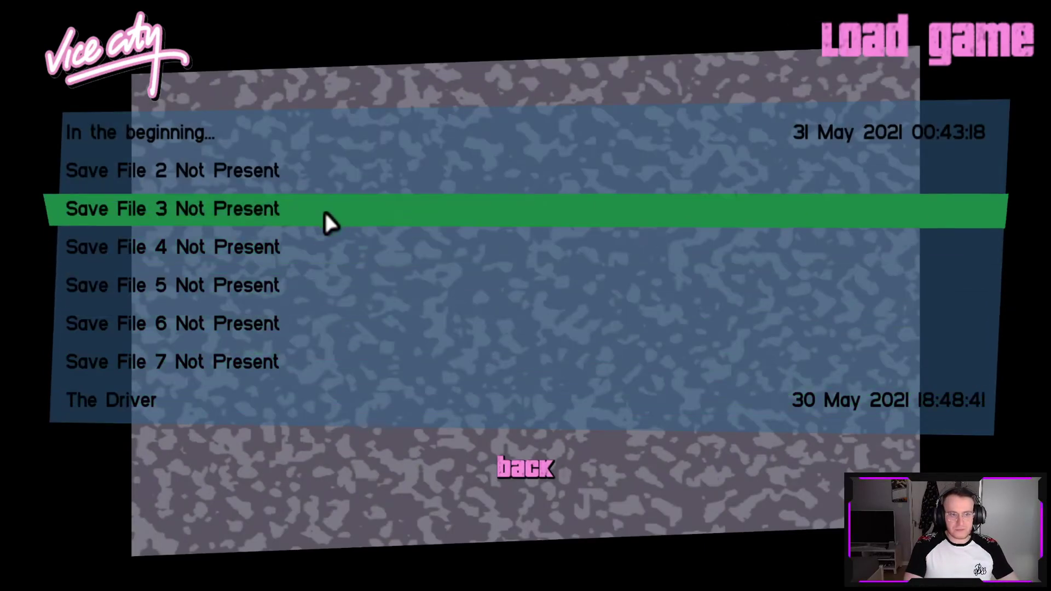
{"action": "key", "text": "Escape"}
{"action": "left_click", "coordinate": [526, 219]}
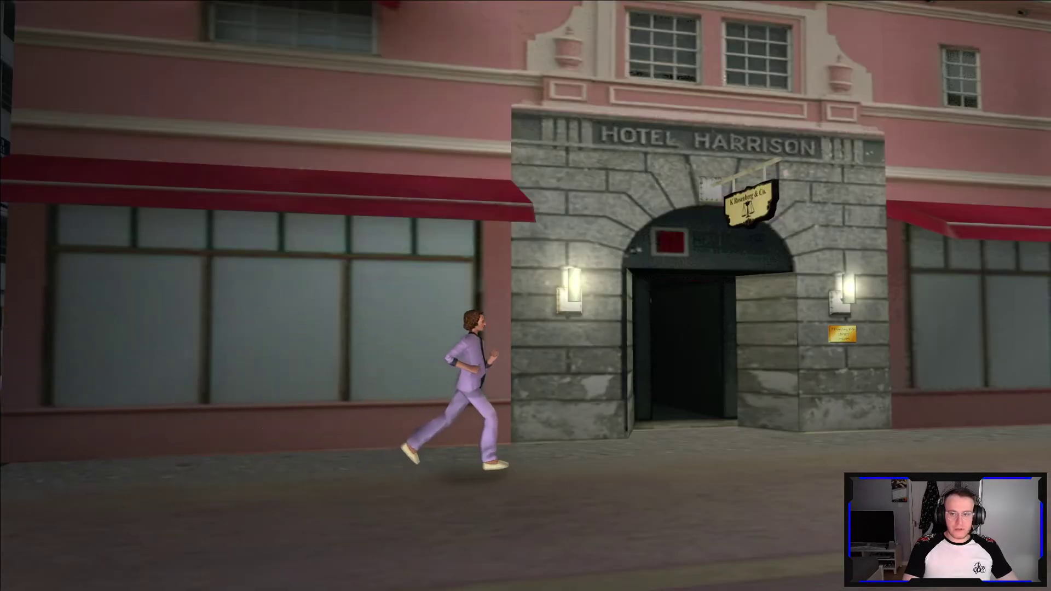
Step: Skip the cutscene, run through the alley with W, punch a pedestrian, then pause with Esc
{"action": "key", "text": "w"}
{"action": "key", "text": "w"}
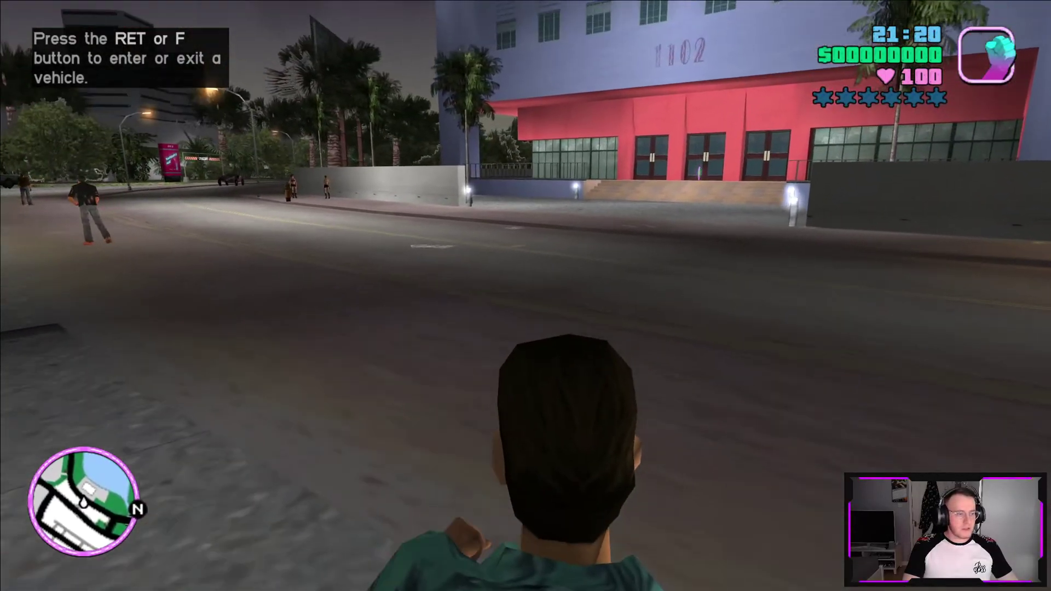
{"action": "key", "text": "w"}
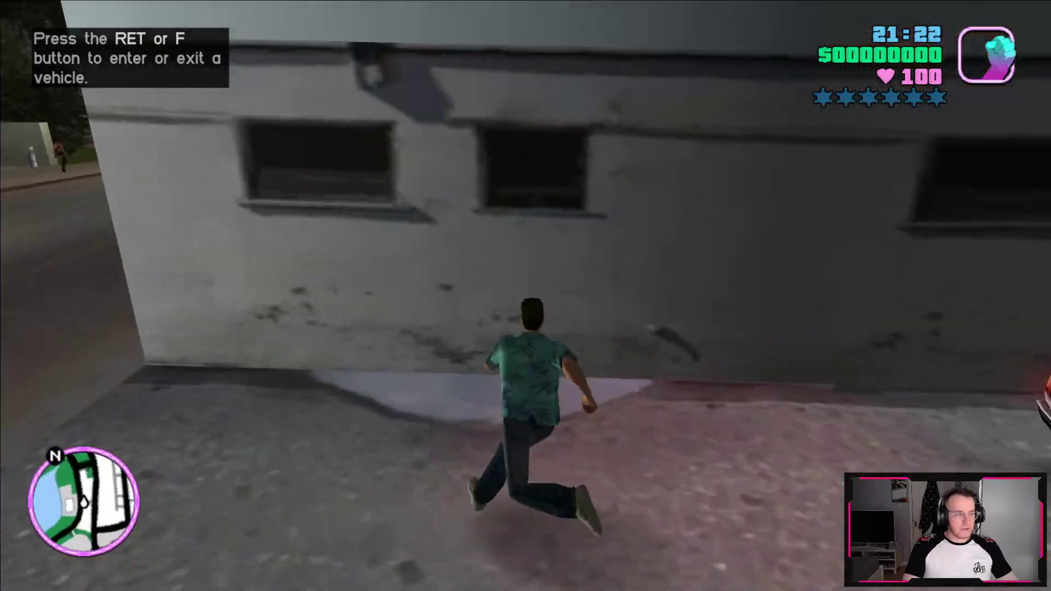
{"action": "key", "text": "w"}
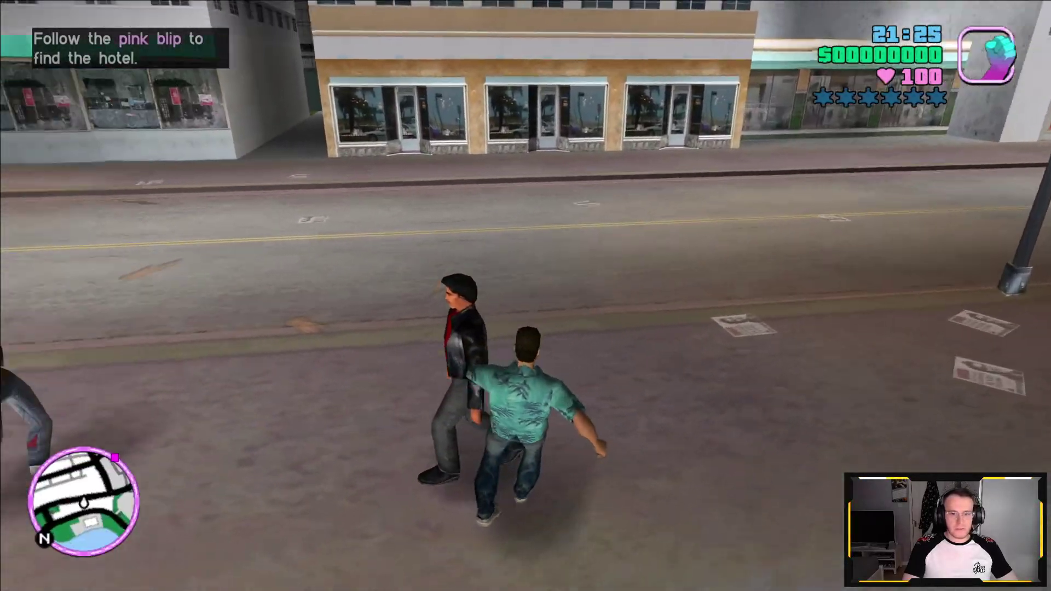
{"action": "left_click", "coordinate": [525, 296]}
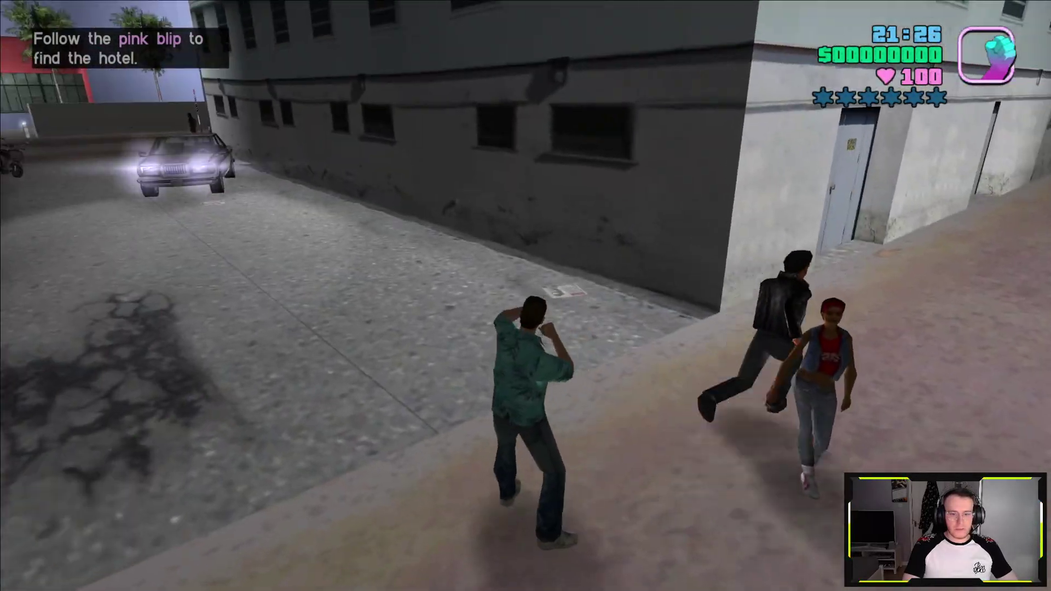
{"action": "key", "text": "w"}
{"action": "key", "text": "w"}
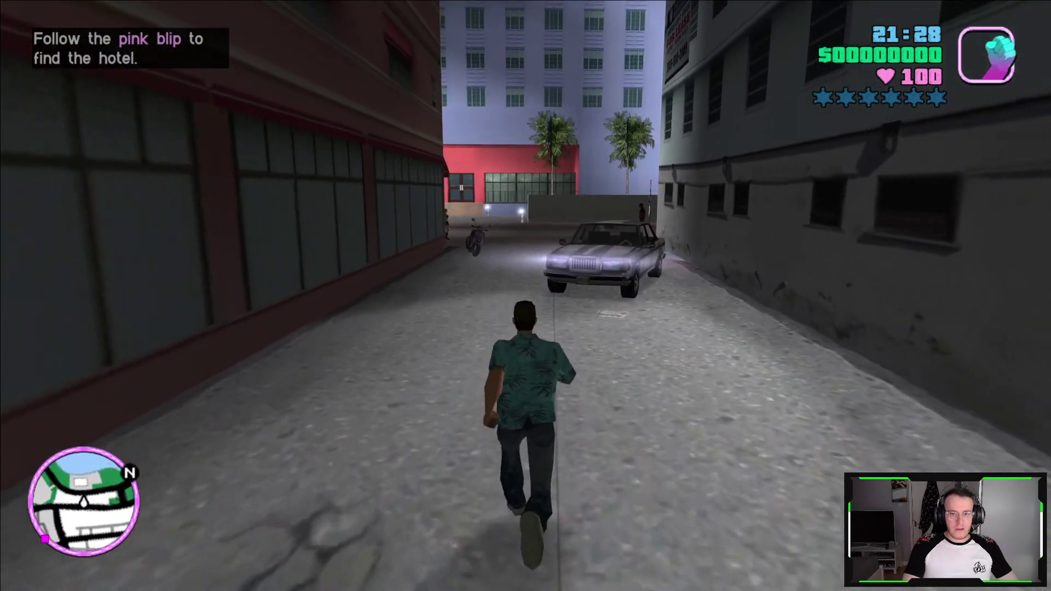
{"action": "key", "text": "Escape"}
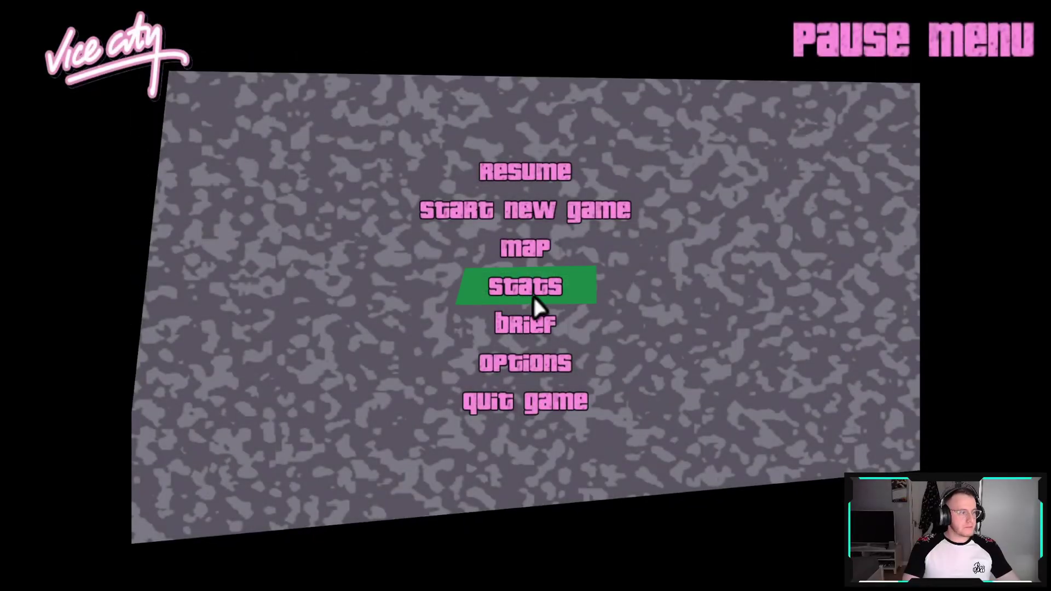